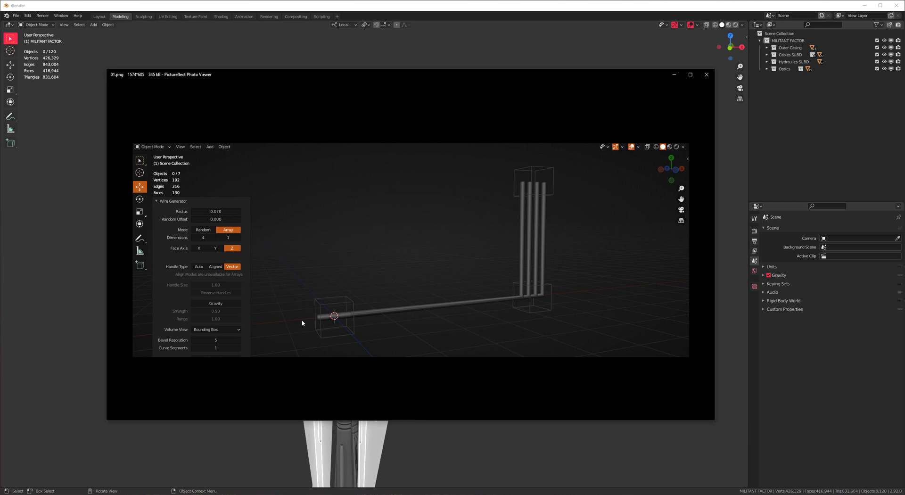
Step: Close the reference image, show the model from the front in orthographic view, and turn off the viewport grid
left_click(708, 75)
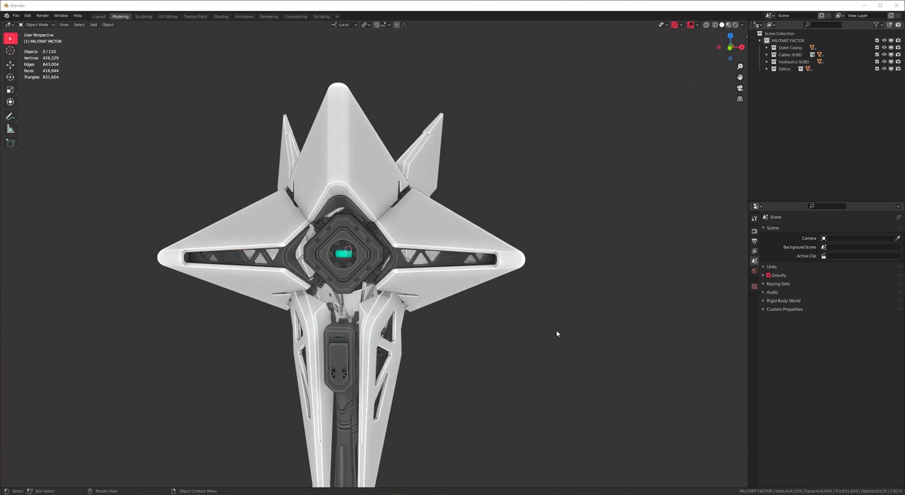
left_click(603, 173)
key("KP_1")
middle_click_drag(575, 285, 446, 244, "shift")
left_click(696, 24)
left_click(655, 60)
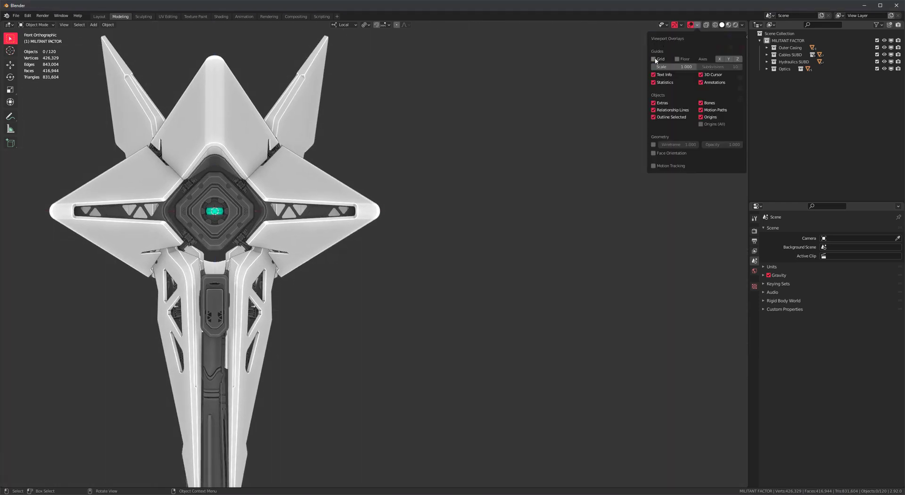
Step: Place the 3D cursor in the empty space beside the model and add a 2 m cube there
middle_click_drag(448, 209, 404, 203, "shift")
right_click(402, 241, "shift")
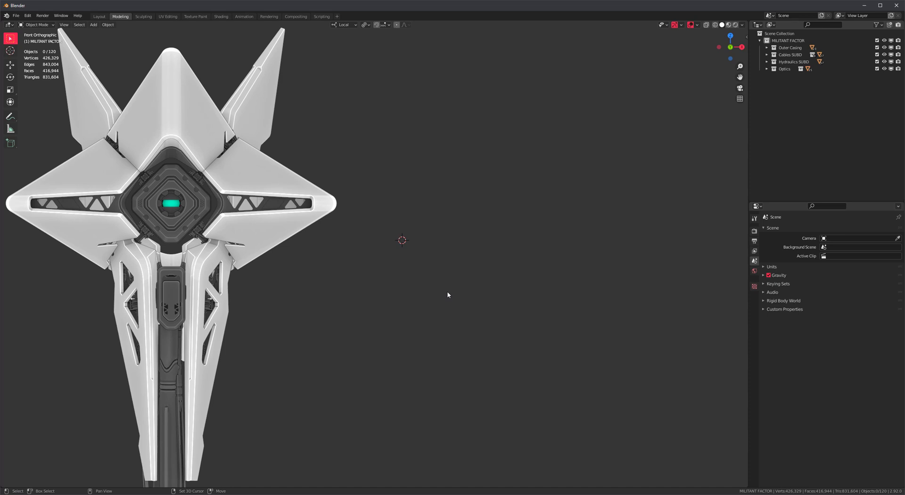
key("shift+a")
left_click(479, 300)
middle_click_drag(480, 301, 472, 260, "shift")
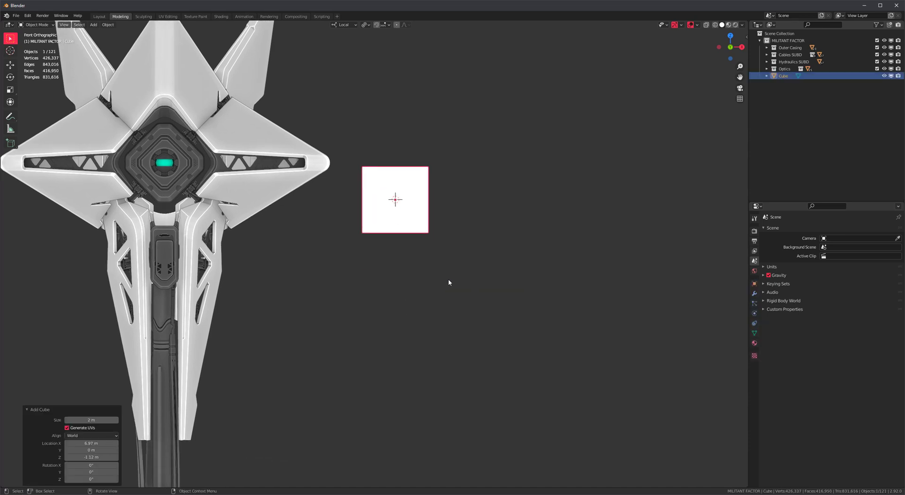
Step: Enable the axis display for the new cube and check its axes in wireframe shading
left_click(755, 284)
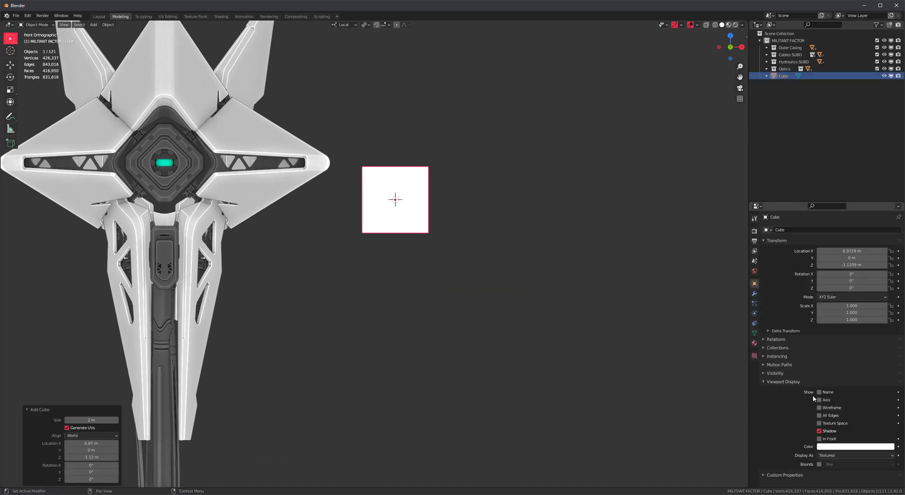
left_click(819, 400)
key("shift+z")
key("shift+z")
Step: Duplicate the cube about 5 m straight down along Z and check both cubes in wireframe shading
middle_click_drag(427, 218, 430, 194, "shift")
key("shift+d")
key("z")
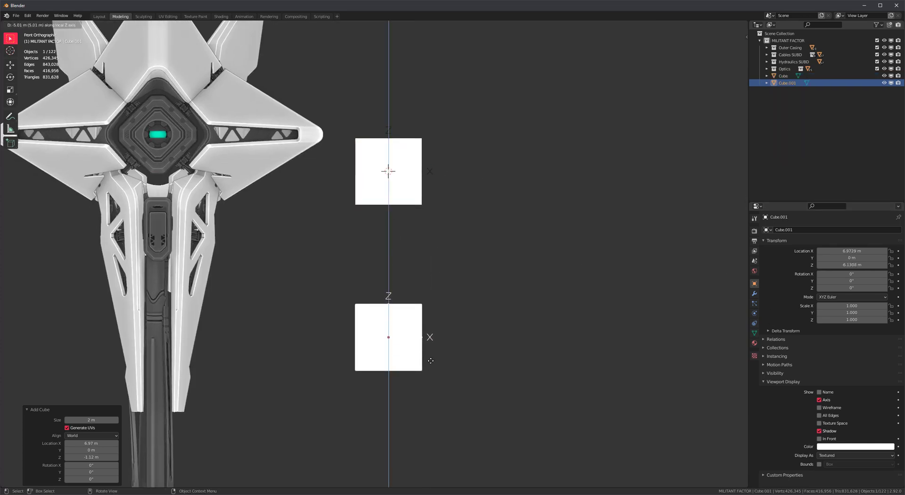
left_click(389, 135)
key("shift+z")
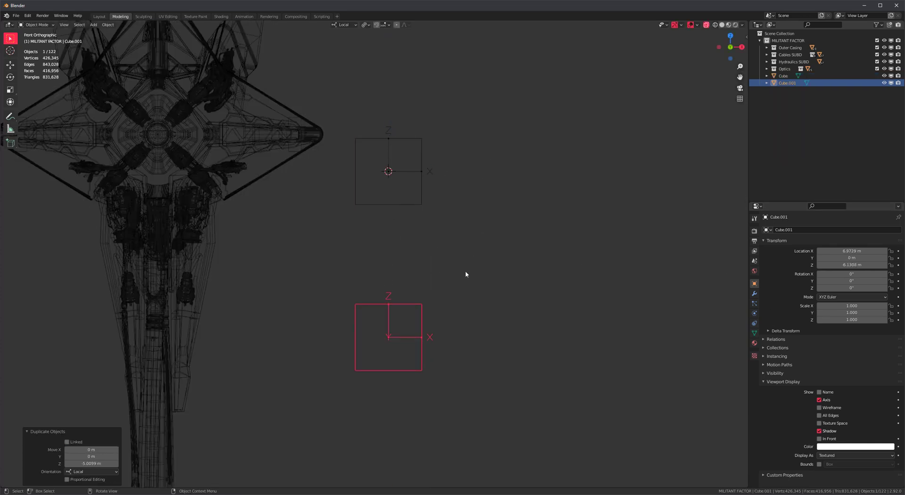
key("shift+z")
Step: Duplicate the lower cube about 5.57 m along X to form the end of an L-shaped layout
middle_click_drag(435, 305, 404, 277, "shift")
key("shift+d")
key("x")
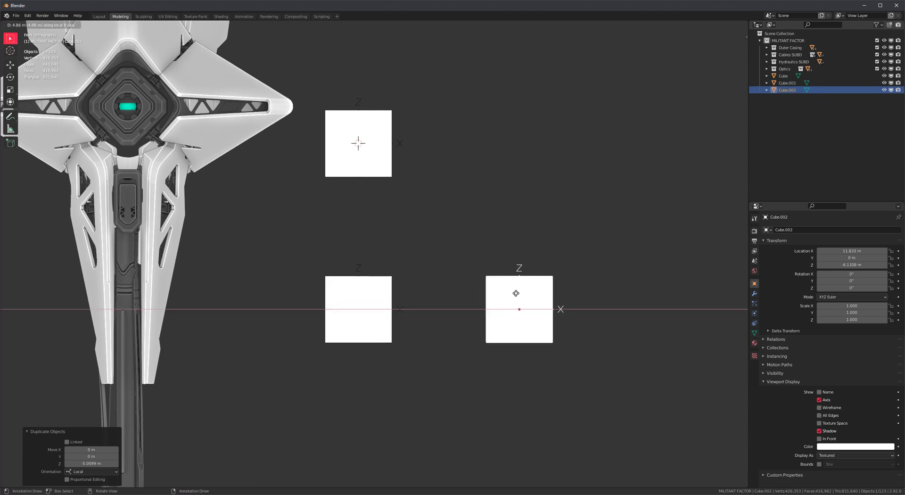
left_click(539, 294)
scroll(482, 234, "down", 2)
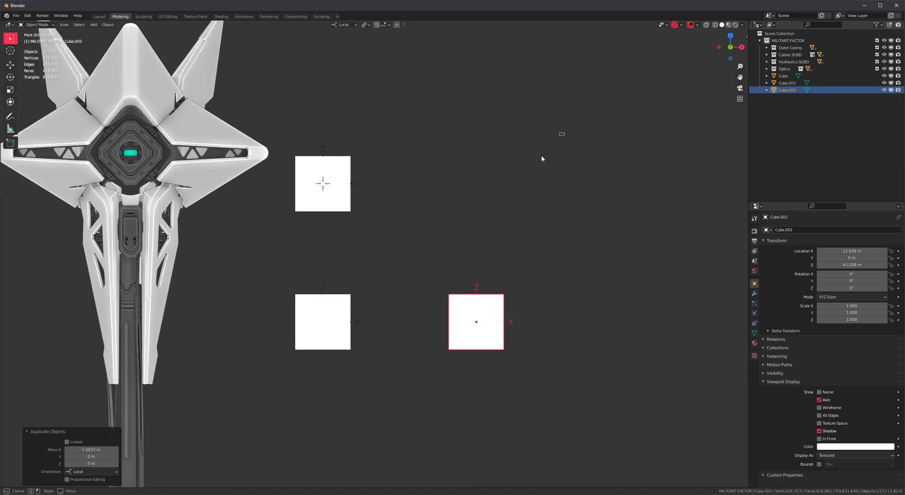
Step: Select all three cubes and run the Wire Generator through them
left_click_drag(563, 133, 318, 360)
key("shift+a")
mouse_move(518, 212)
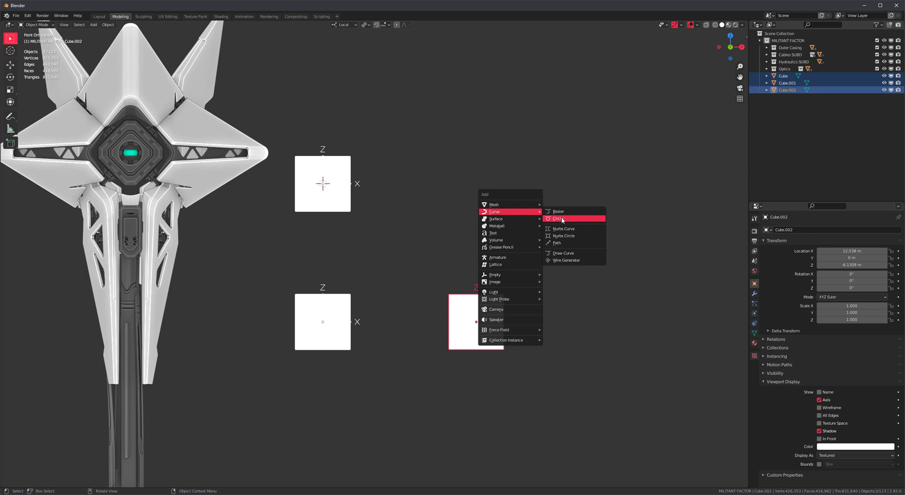
left_click(575, 260)
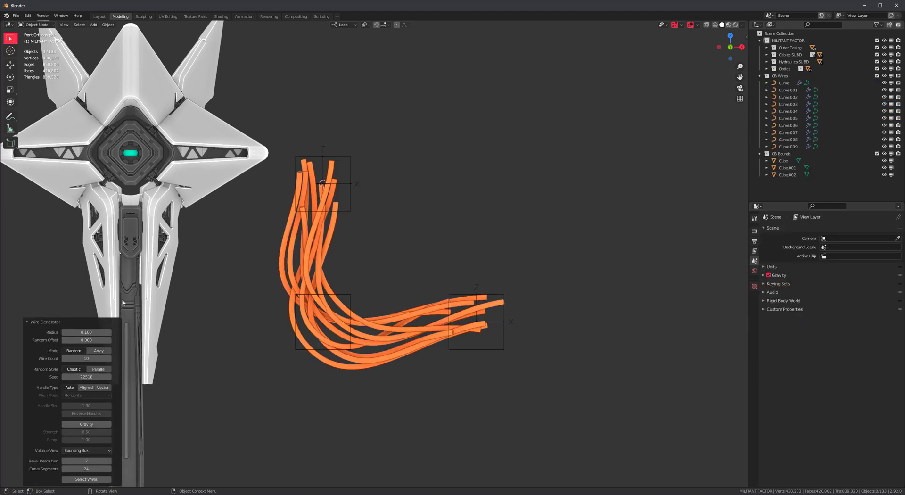
Step: Switch the wires to Array mode with dimensions of 4 by 4 and a radius of 0.190
left_click(98, 351)
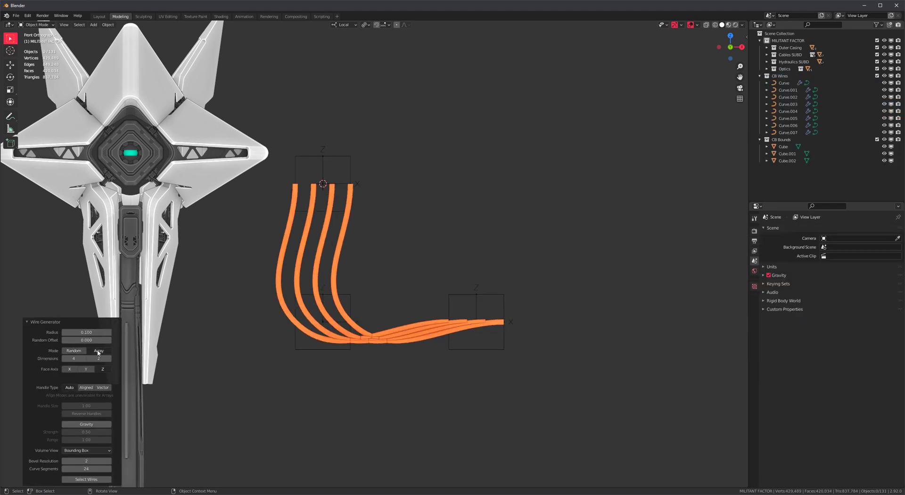
scroll(368, 245, "up", 1)
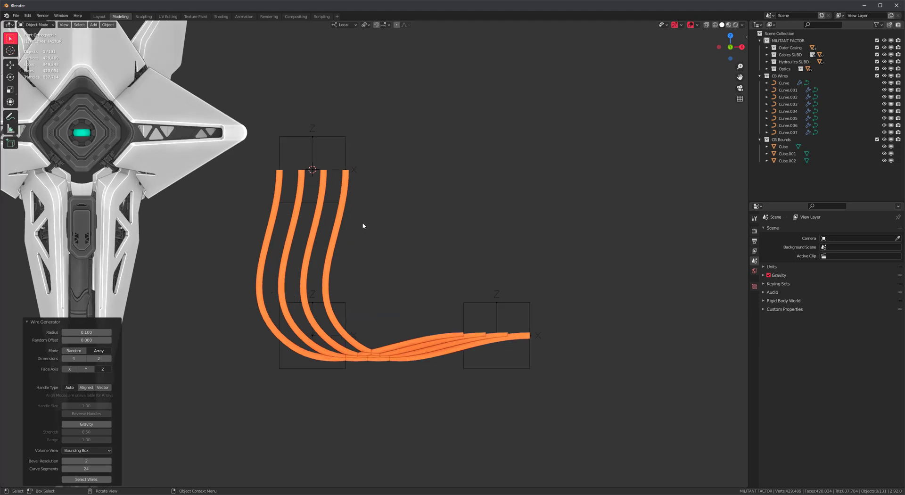
middle_click_drag(313, 196, 239, 228)
left_click(101, 356)
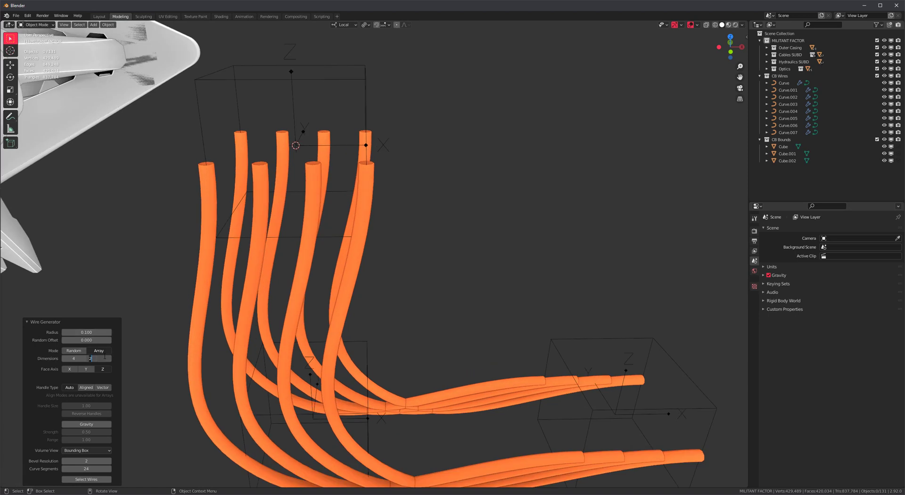
type("4")
key("Return")
left_click_drag(86, 332, 129, 333)
Step: Examine how the wire array runs through the three volumes, from several angles and from the front
middle_click_drag(335, 157, 298, 113)
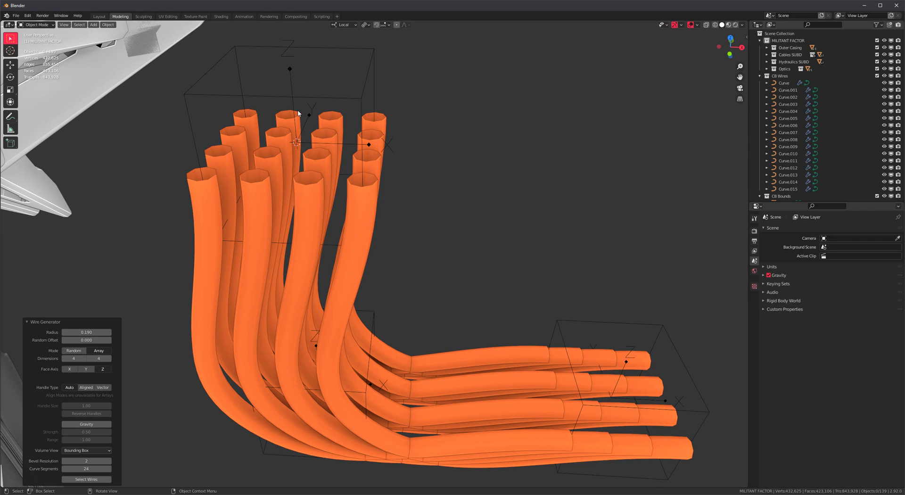
middle_click_drag(296, 227, 363, 213)
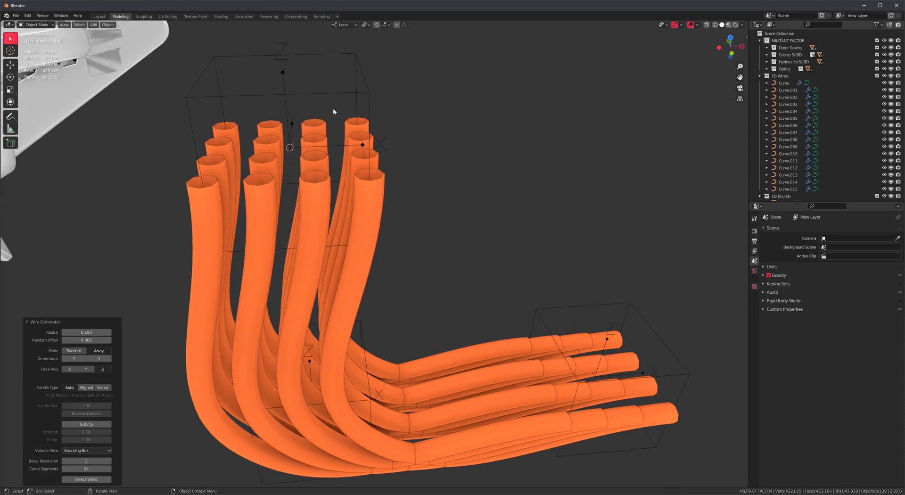
middle_click_drag(425, 268, 433, 235)
scroll(434, 235, "down", 5)
middle_click_drag(381, 309, 381, 251, "shift")
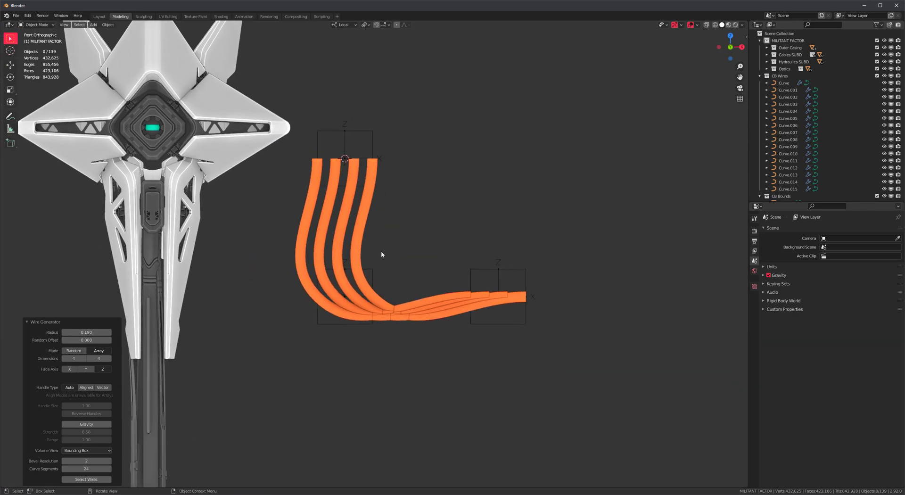
middle_click_drag(396, 354, 411, 304, "shift")
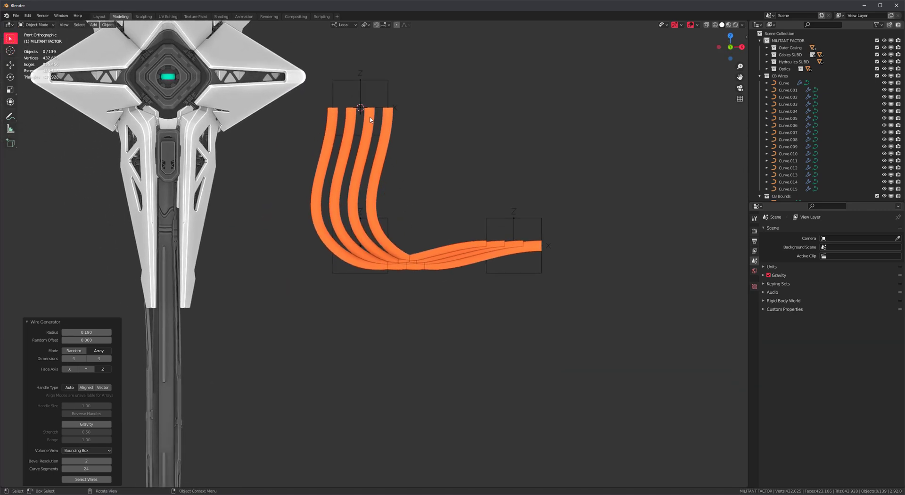
middle_click_drag(372, 151, 356, 147, "shift")
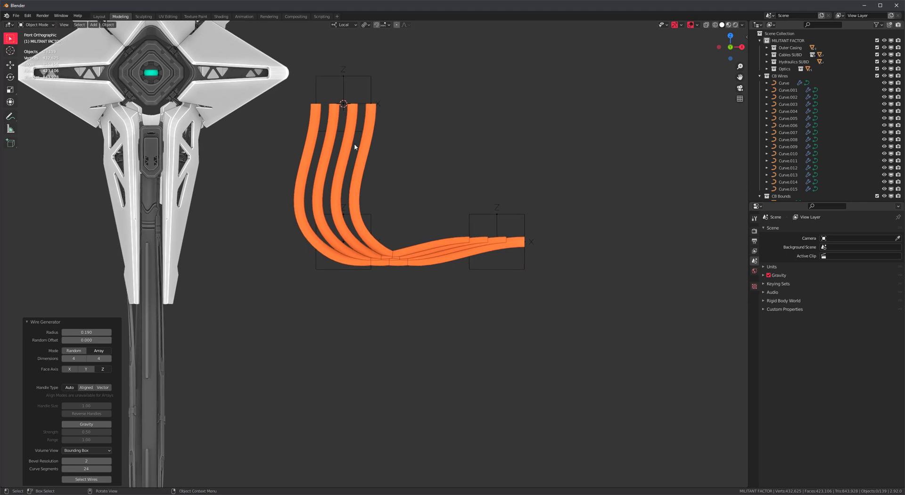
middle_click_drag(456, 216, 482, 179, "shift")
scroll(576, 219, "up", 1)
Step: Try rotating the end cube and turning the middle cube by about 38° to guide the wires around the bend, and undo both rotations
left_click_drag(611, 235, 635, 214)
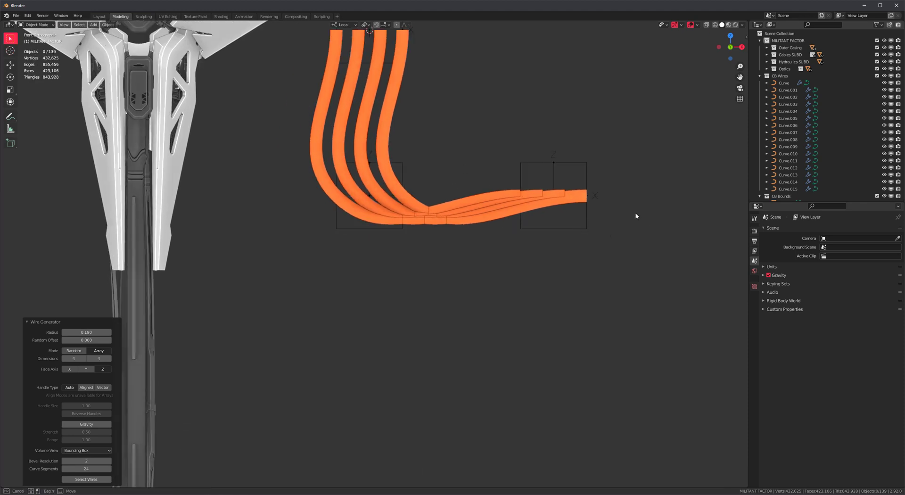
left_click(591, 177)
key("r")
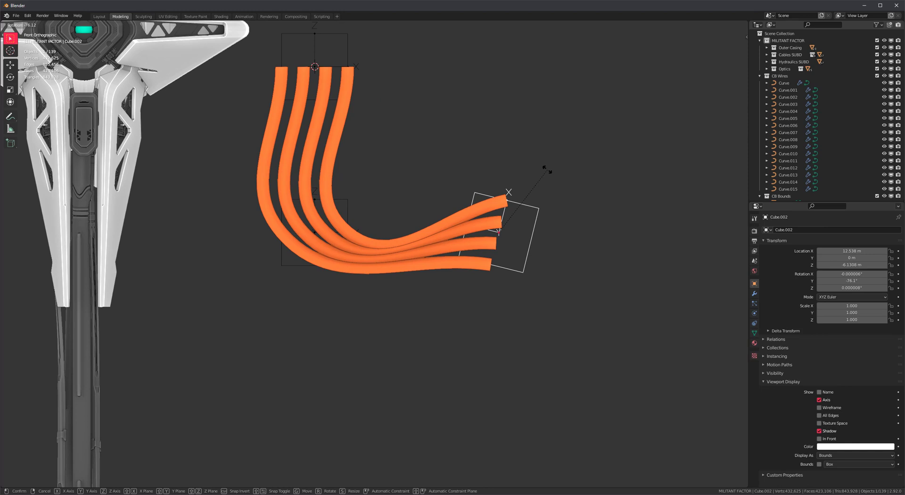
left_click(529, 162)
left_click(347, 212)
key("r")
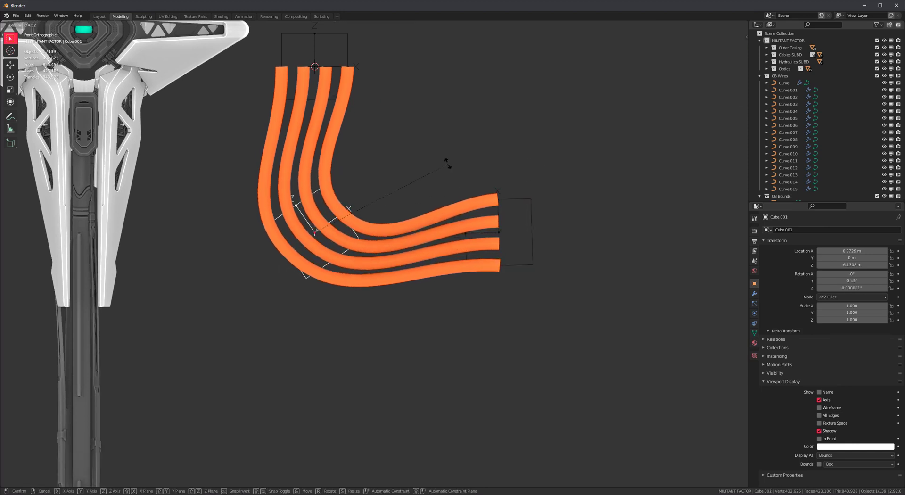
left_click(438, 156)
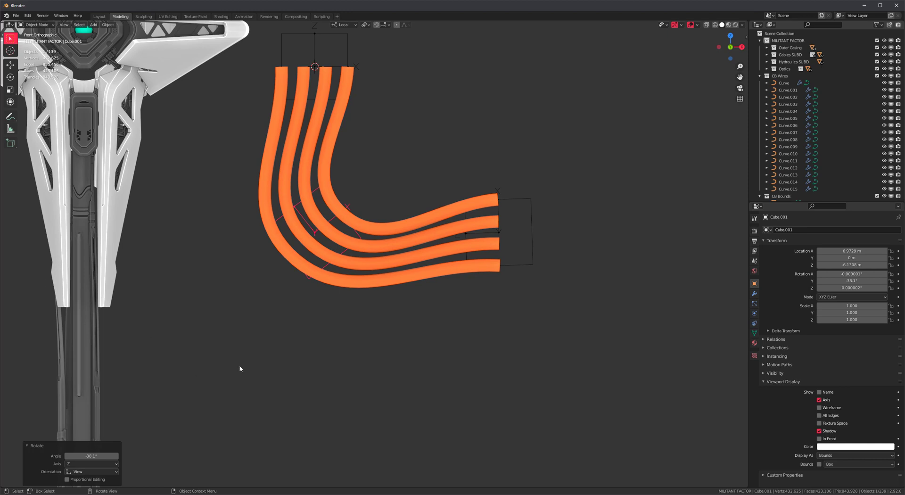
key("ctrl+z")
key("ctrl+z")
key("ctrl+z")
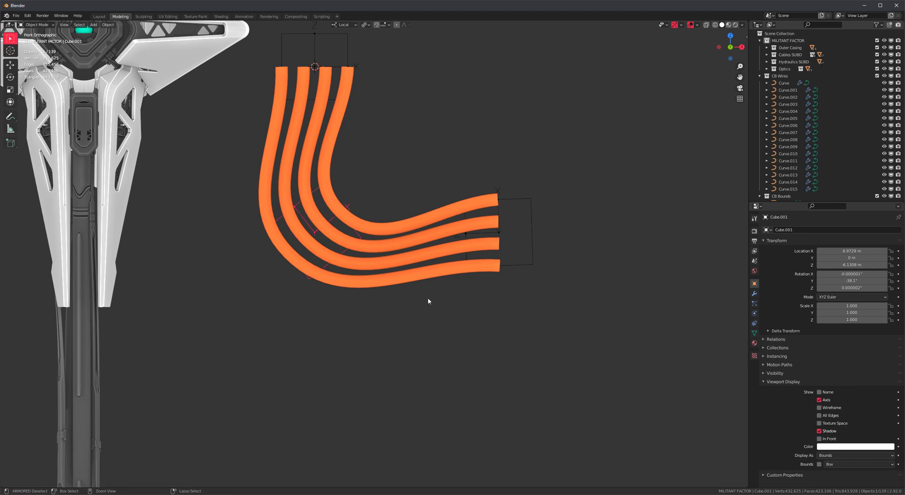
Step: Delete all the generated wires and keep the three bounding cubes
left_click_drag(406, 176, 407, 359)
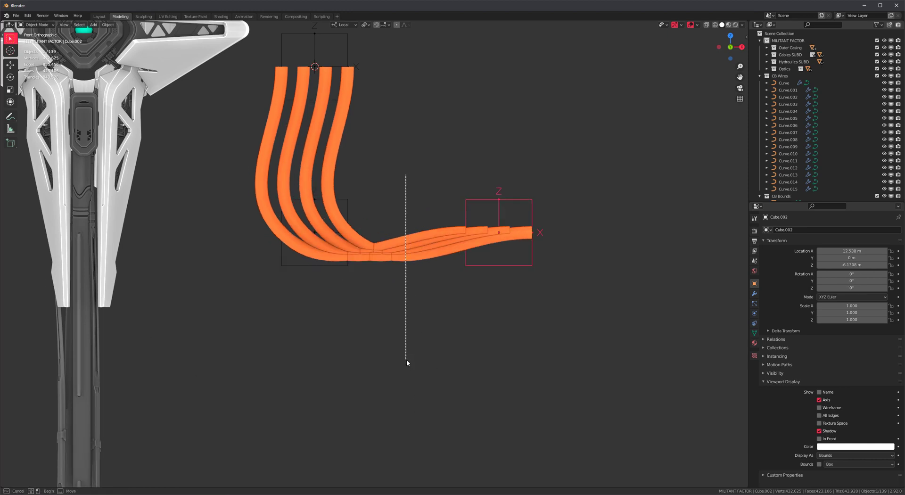
key("Delete")
middle_click_drag(422, 234, 431, 277, "shift")
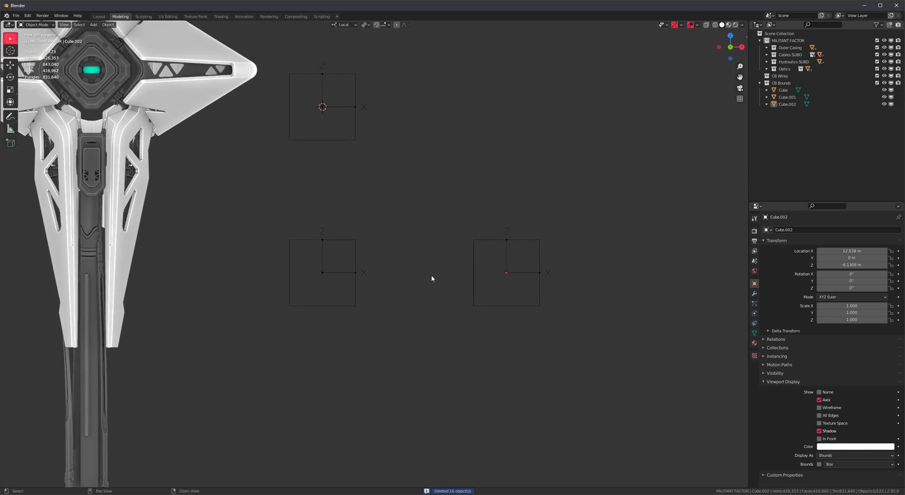
Step: Rotate the middle cube 45° and the end cube 90° counterclockwise in the front view
left_click(357, 261)
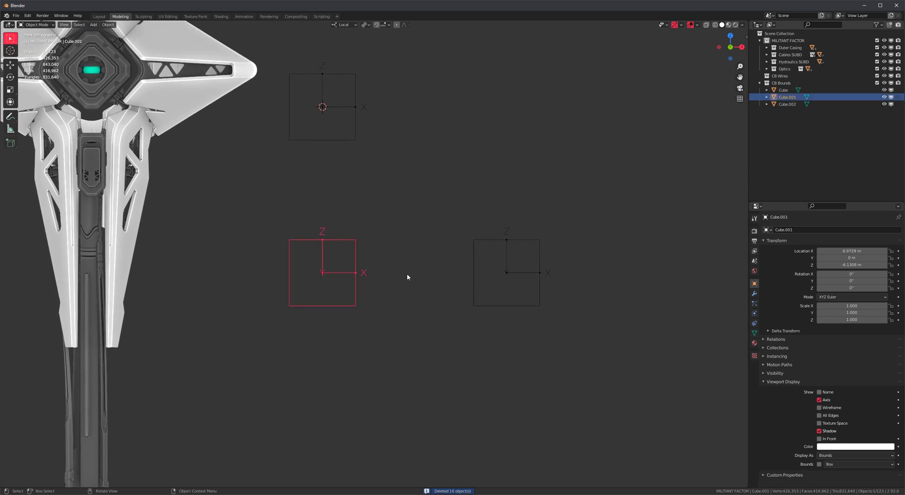
type("r45")
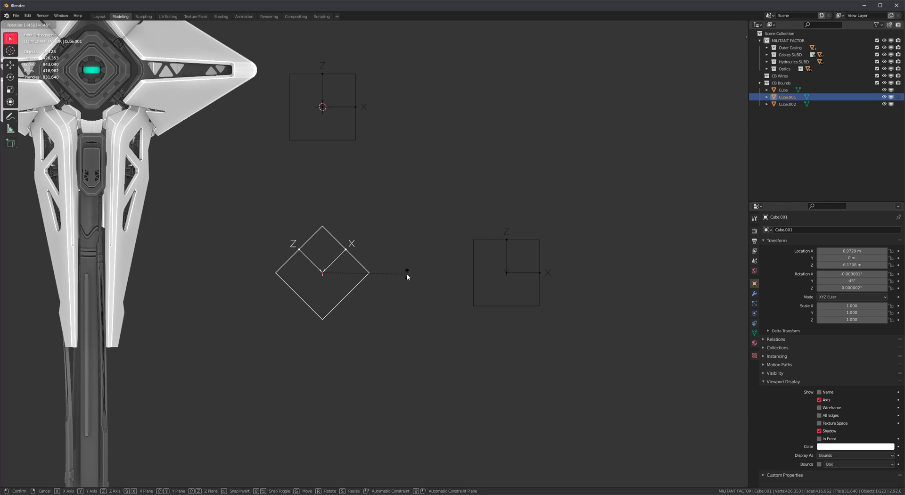
key("Return")
left_click(522, 239)
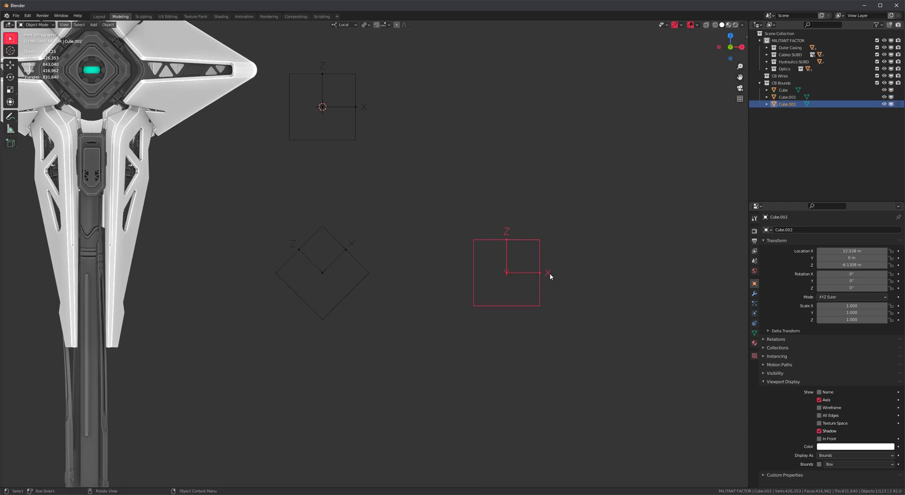
type("r-90")
key("Return")
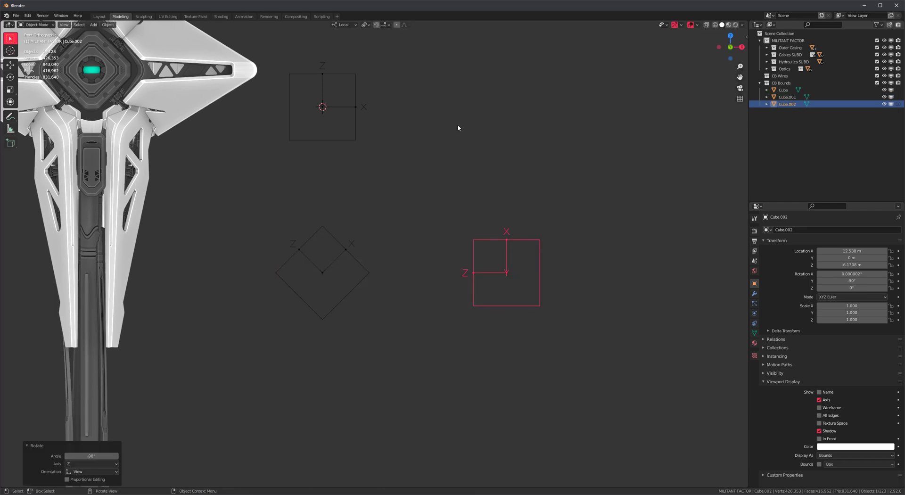
Step: Select the three bounding cubes and generate the 4 by 4 wire array through them again
left_click_drag(492, 88, 299, 313)
key("shift+a")
mouse_move(542, 204)
left_click(612, 250)
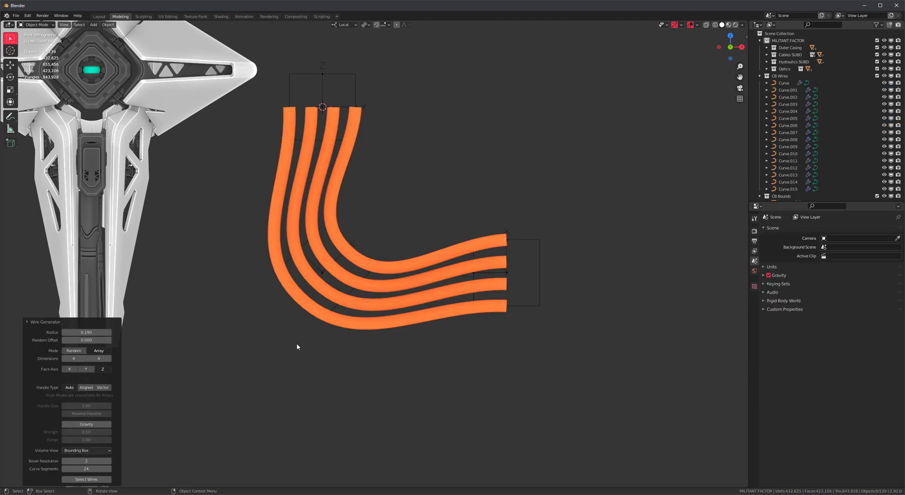
Step: Set the wires' handle type to Aligned with Reverse Handles enabled, and compare the result with the Auto handle type
left_click(85, 387)
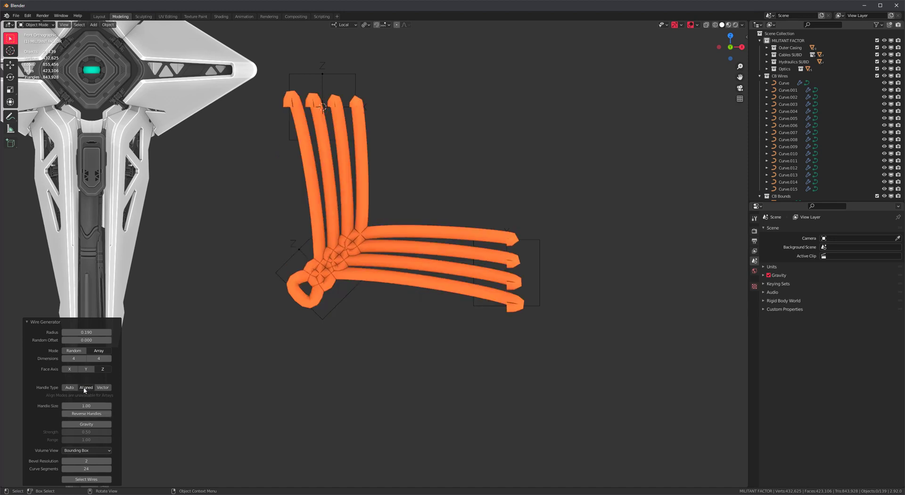
left_click(86, 414)
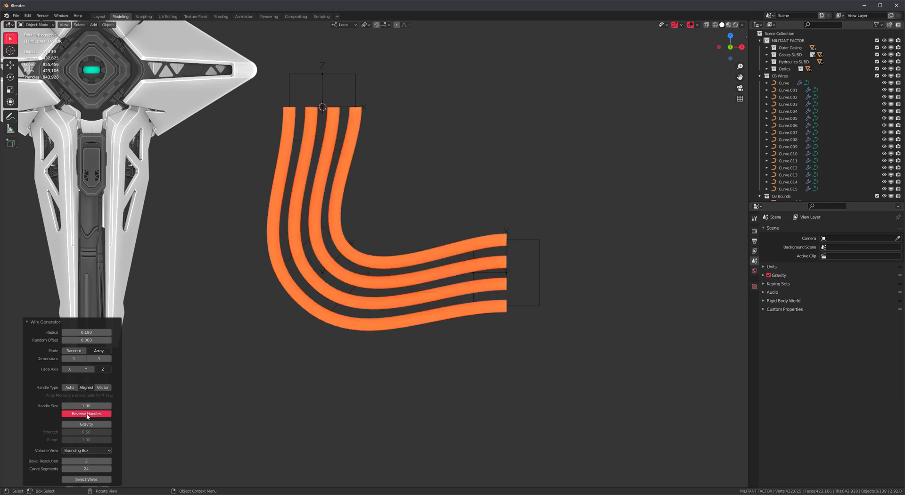
left_click(70, 388)
left_click(86, 387)
Step: Move the middle bounding cube about 1.18 m along its local X axis and scale it to 0.766
scroll(351, 306, "down", 3)
scroll(367, 154, "up", 2)
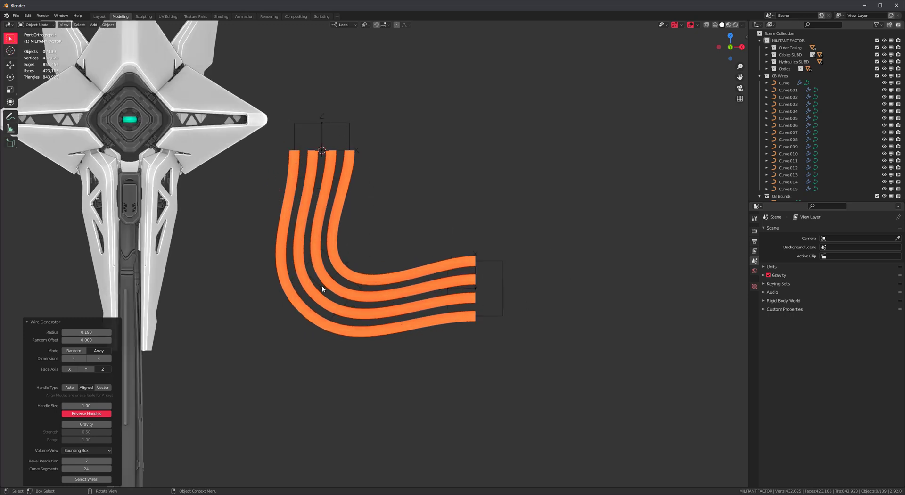
left_click(360, 290)
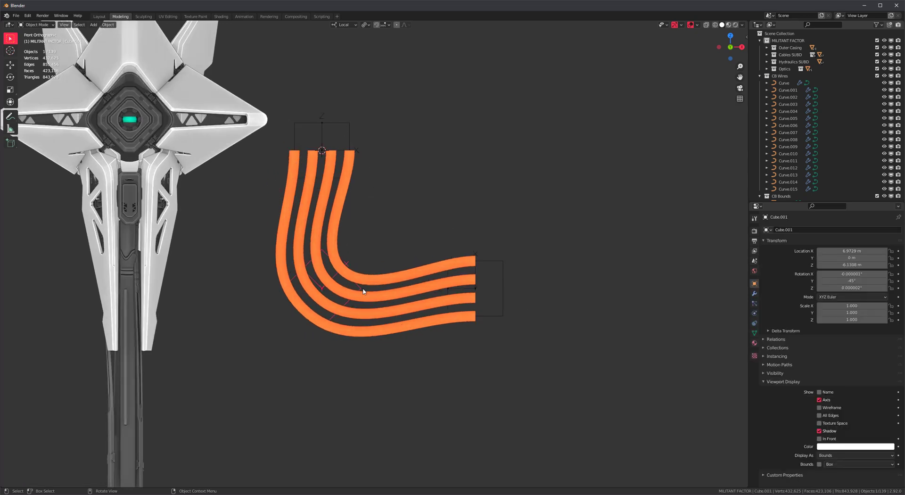
key("g")
key("x")
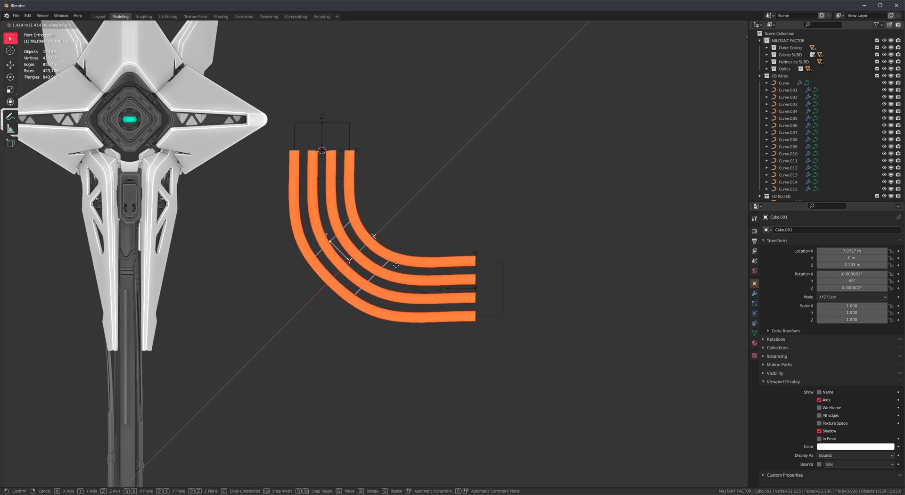
left_click(391, 274)
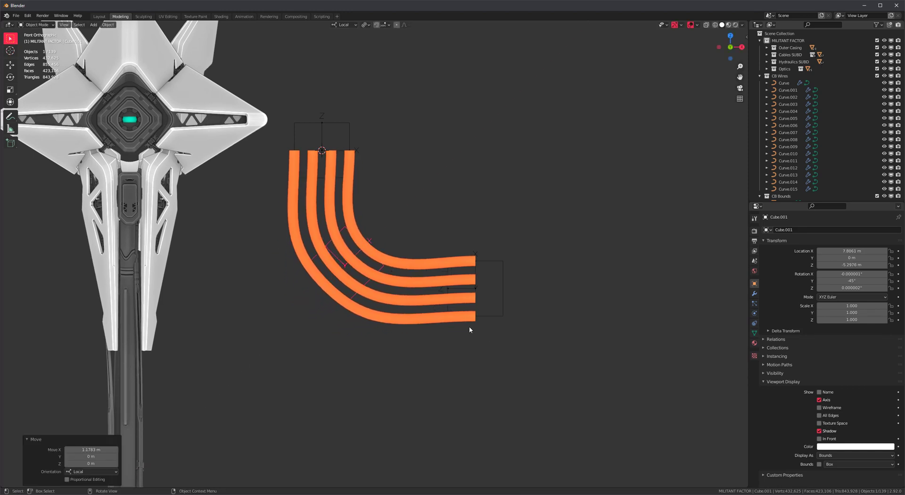
key("s")
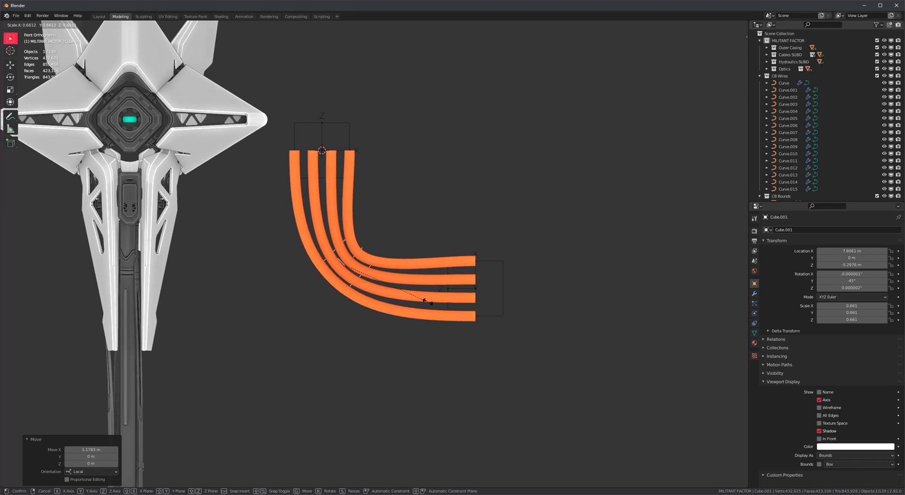
left_click(445, 320)
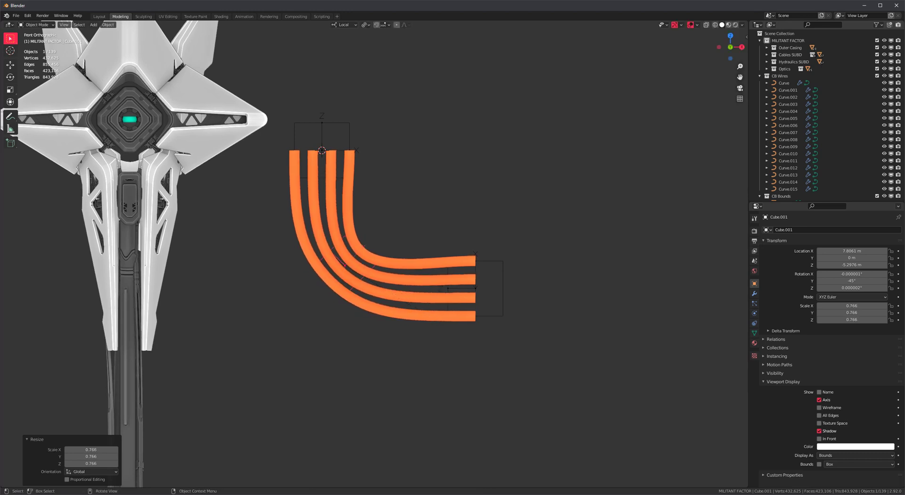
Step: Select all the wires and scale down the handles of their middle control points in Edit Mode
left_click(407, 267)
key("shift+g")
left_click(402, 264)
key("Tab")
key("b")
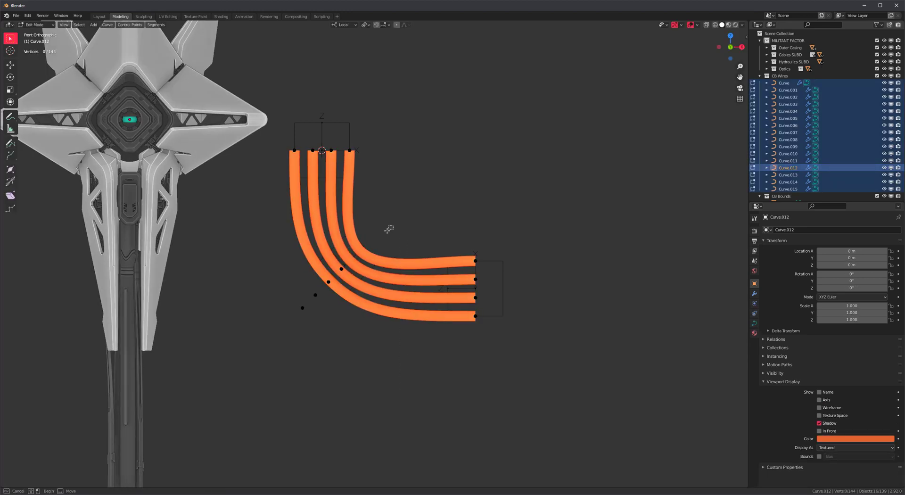
left_click_drag(388, 229, 283, 350)
key("s")
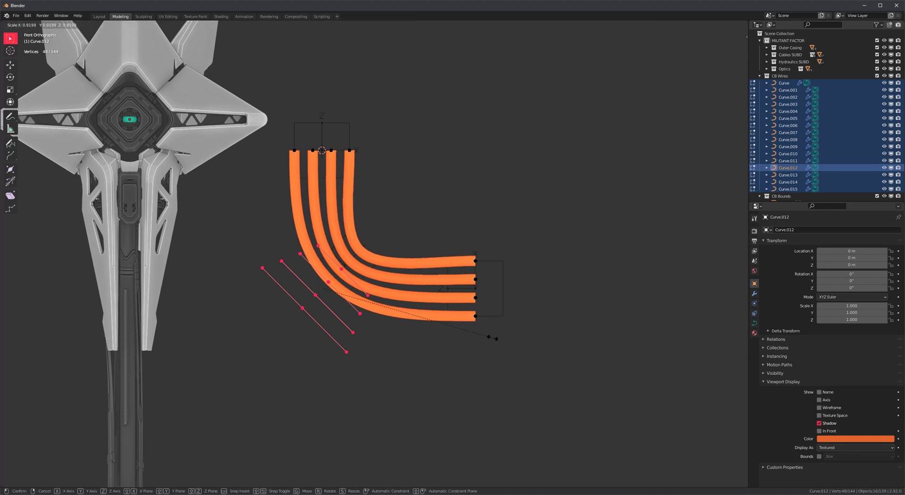
left_click(388, 280)
key("Tab")
key("Tab")
key("Tab")
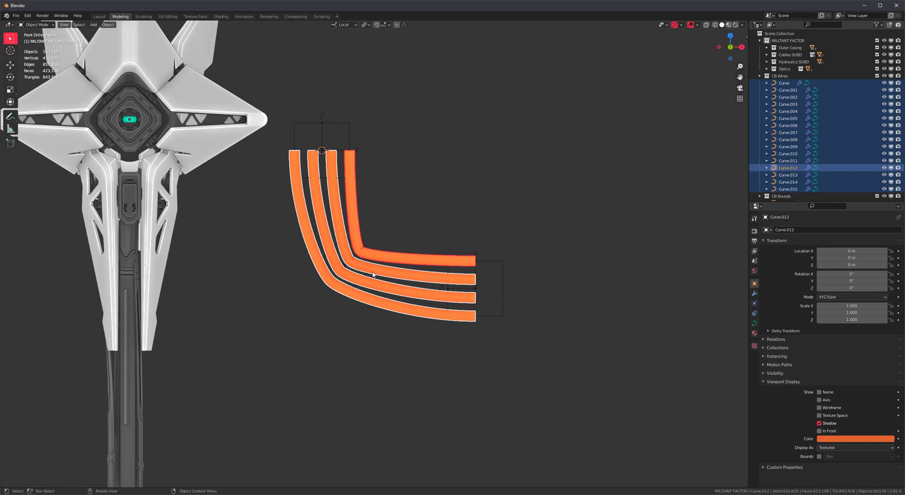
Step: Undo the handle scaling, the middle cube's changes and the wire generation, back to the three bounding cubes
key("ctrl+z")
key("ctrl+z")
key("ctrl+z")
key("ctrl+z")
key("ctrl+z")
key("ctrl+z")
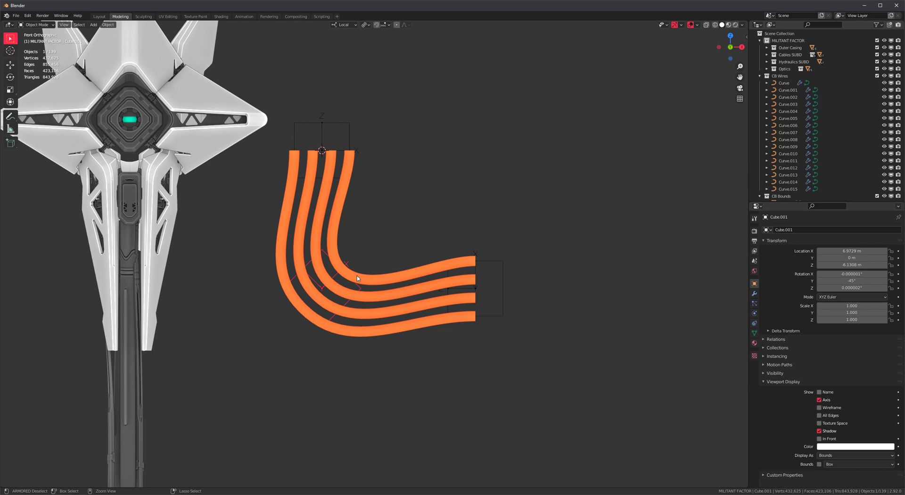
key("alt+a")
left_click(346, 271)
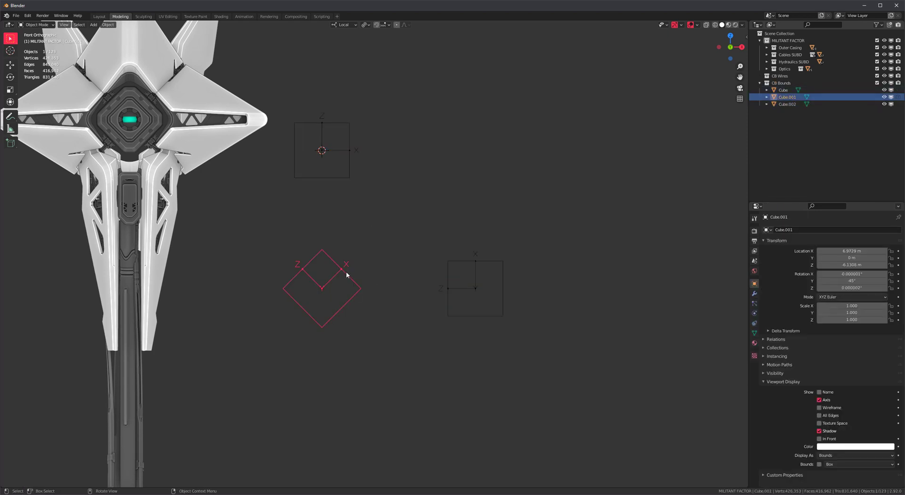
key("w")
left_click_drag(344, 273, 376, 243)
key("ctrl+z")
Step: Delete the middle and end cubes, keeping only the upper bounding cube
left_click(358, 351)
left_click_drag(552, 235, 168, 382)
left_click(574, 273)
left_click_drag(574, 276, 293, 330)
key("Delete")
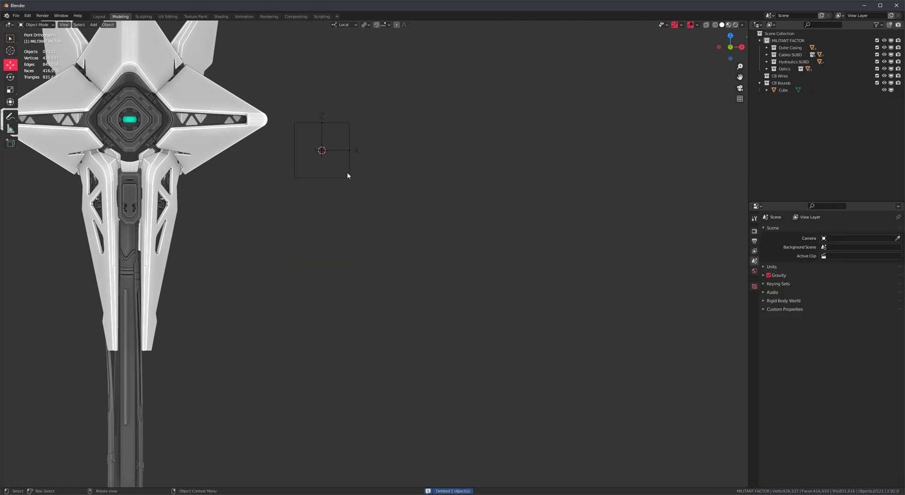
Step: Duplicate the remaining cube about 4.4 m down along Z, and duplicate that copy about 2.9 m further down
left_click(347, 173)
key("shift+d")
key("z")
left_click(347, 304)
middle_click_drag(395, 288, 378, 232, "shift")
key("shift+d")
key("z")
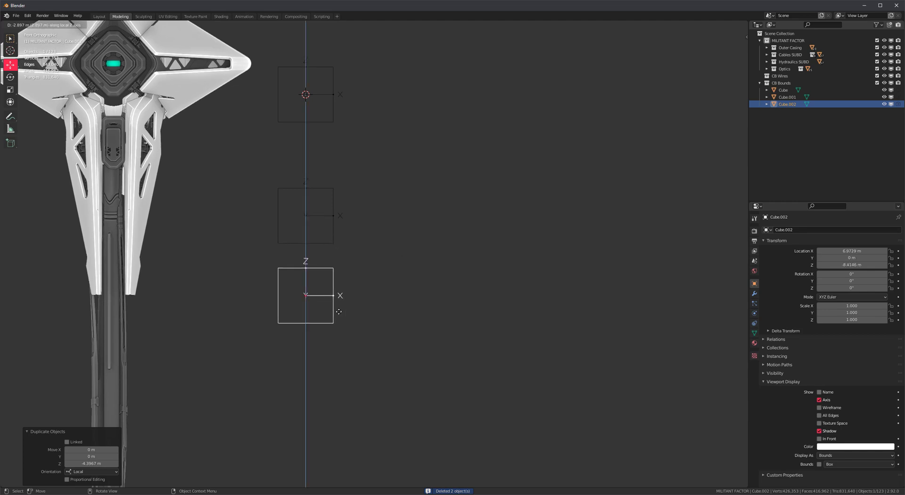
left_click(316, 306)
Step: Duplicate the lowest cube along X and move both lower cubes about 3.38 m along X to form an L-shaped path
key("shift+d")
middle_click_drag(317, 306, 358, 306)
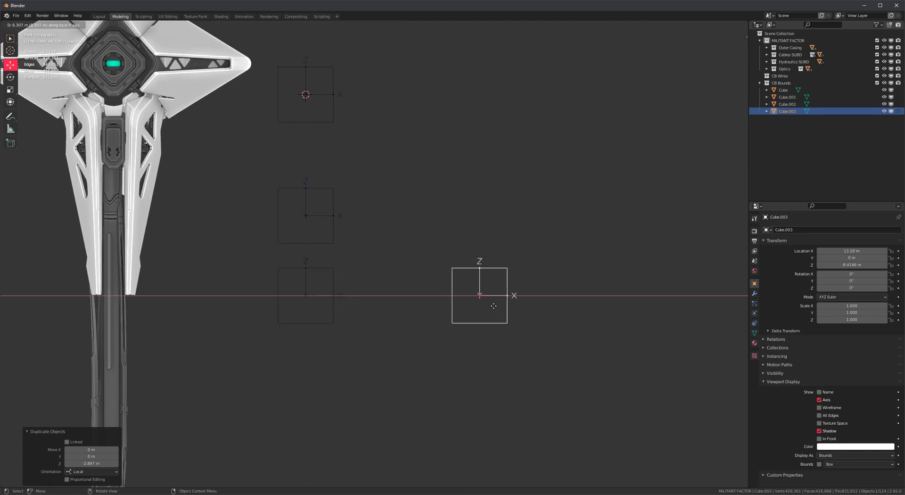
left_click(514, 306)
left_click_drag(370, 282, 288, 315, "shift")
left_click_drag(434, 298, 527, 298)
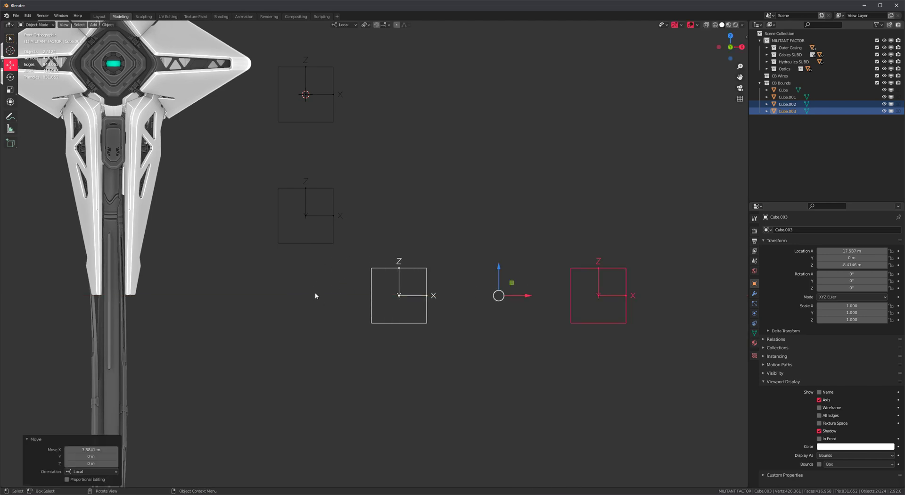
middle_click_drag(354, 295, 337, 303, "shift")
key("w")
left_click(369, 363)
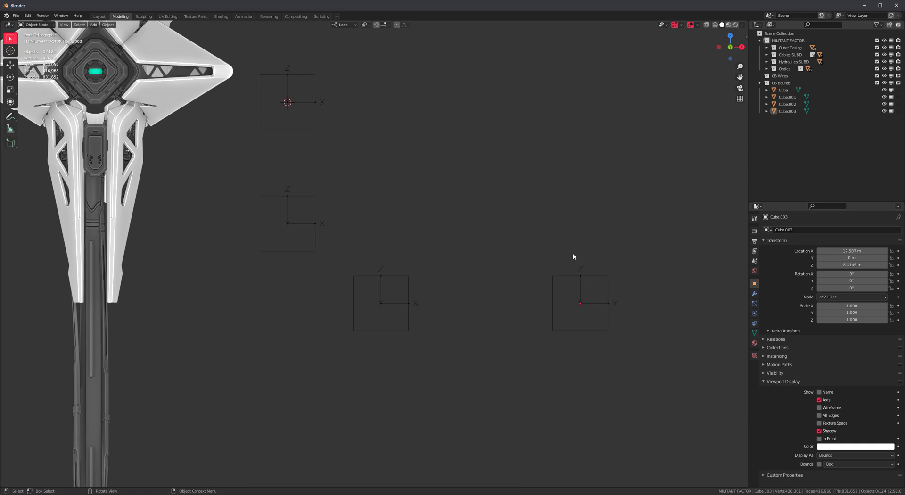
left_click(573, 278)
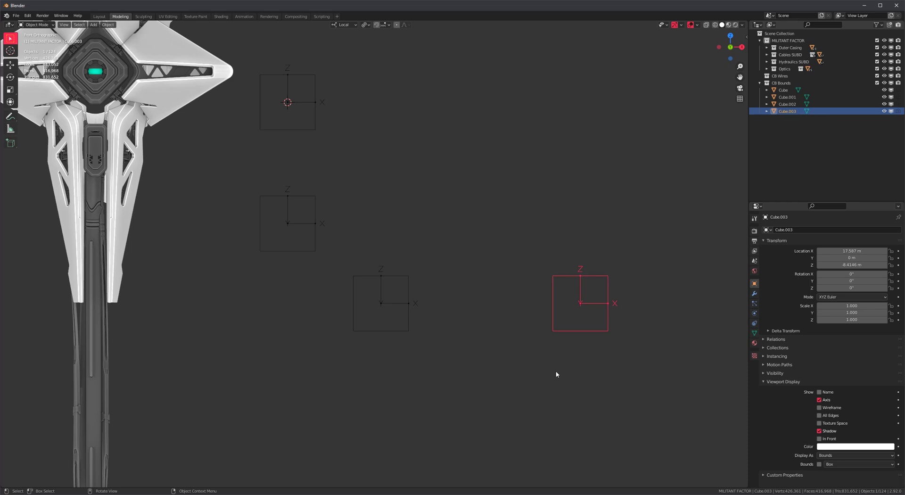
left_click(315, 125, "shift")
left_click_drag(289, 185, 440, 366, "shift")
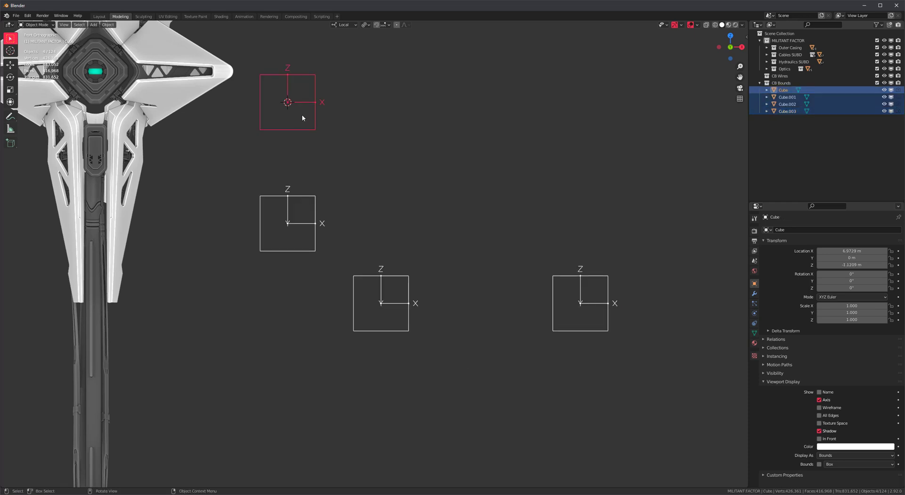
mouse_move(302, 114)
left_mouse_down()
mouse_move(323, 259)
mouse_move(287, 191)
mouse_move(342, 272)
mouse_move(623, 298)
mouse_move(293, 102)
left_mouse_up()
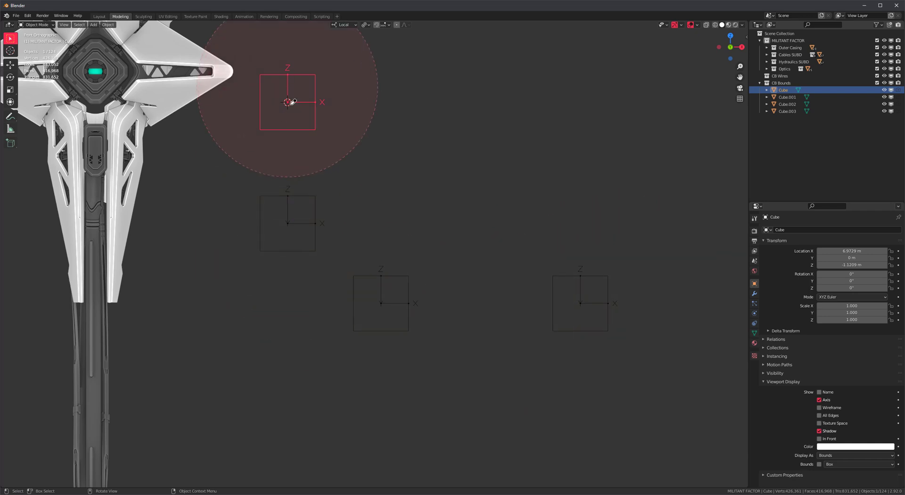
scroll(394, 242, "up", 2)
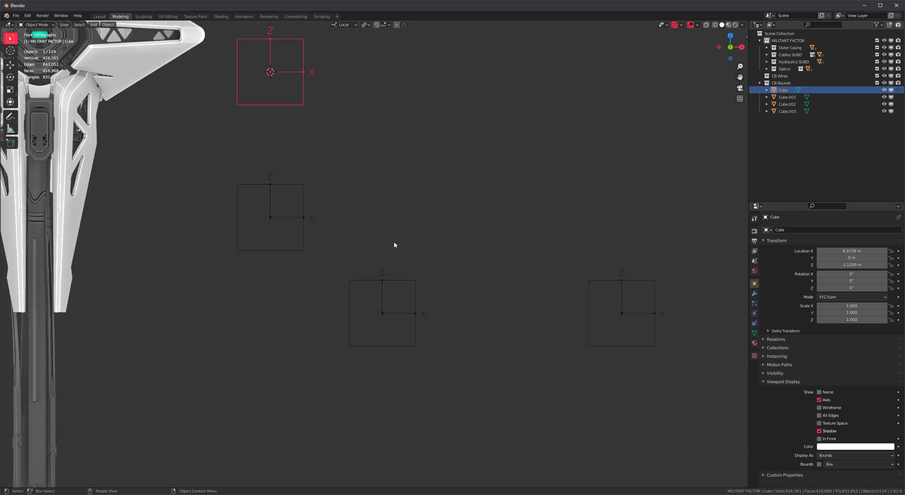
left_click(444, 281)
middle_click_drag(444, 284, 419, 276, "shift")
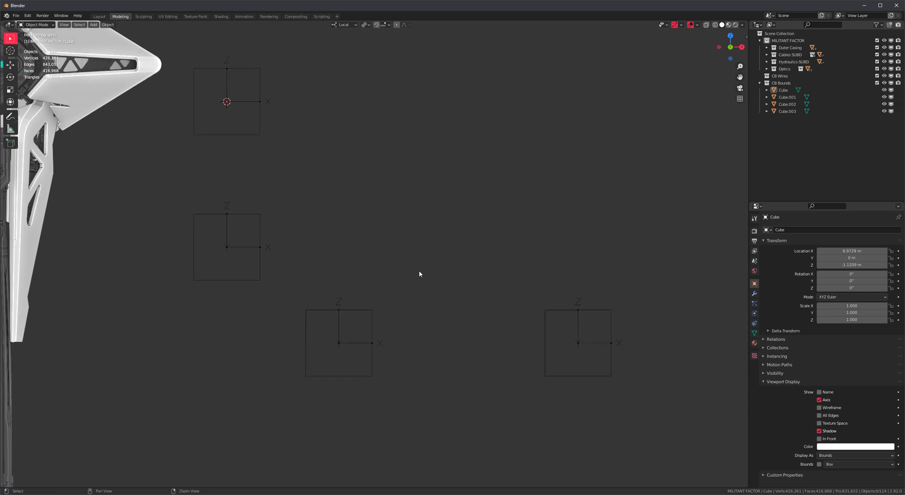
Step: Rotate the two cubes of the lower row by -90° each in the front view
left_click(348, 311)
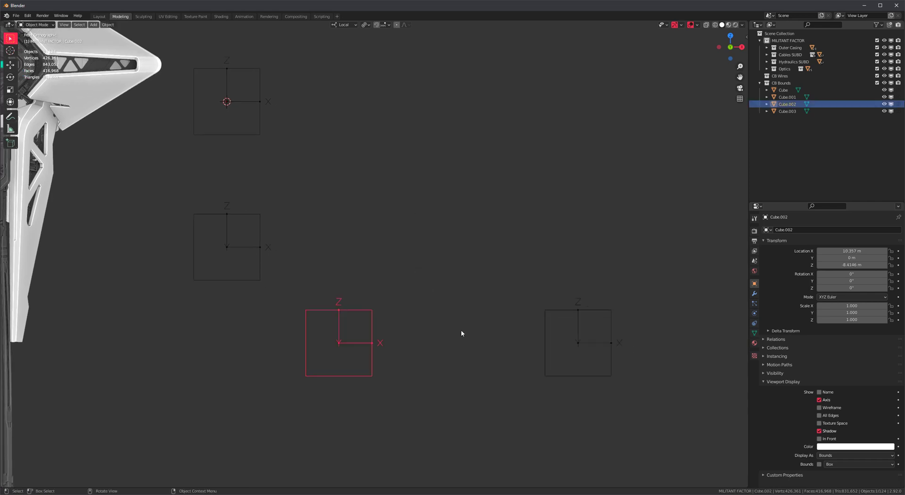
key("r")
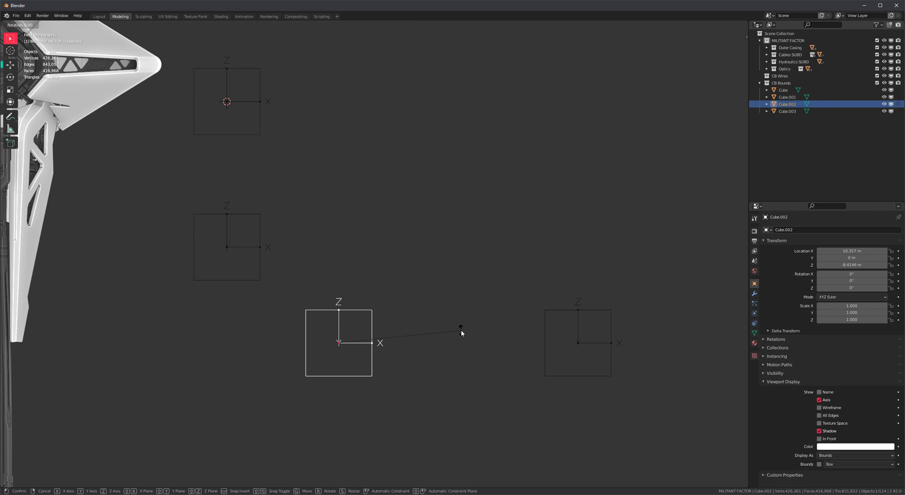
type("-90")
key("Return")
left_click(547, 313)
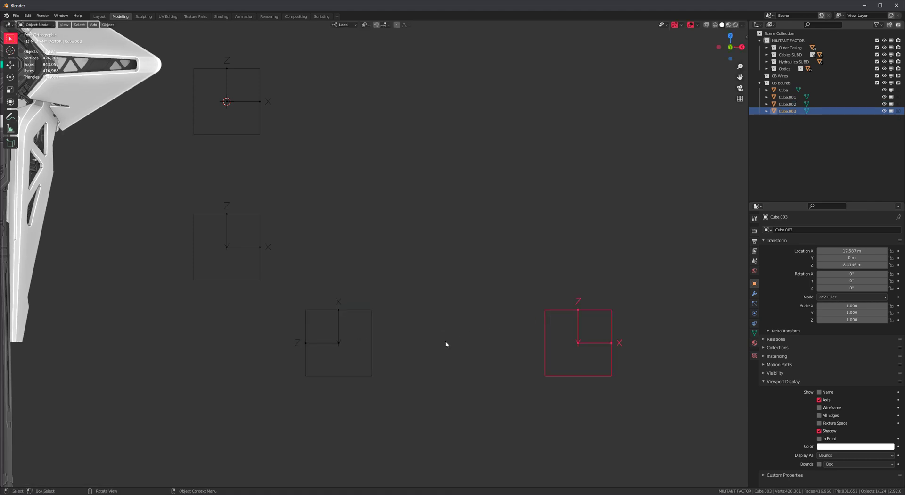
type("r-90")
key("Return")
Step: Select all four bounding cubes and generate wires through them with the Wire Generator
scroll(387, 273, "down", 3)
scroll(337, 220, "up", 1)
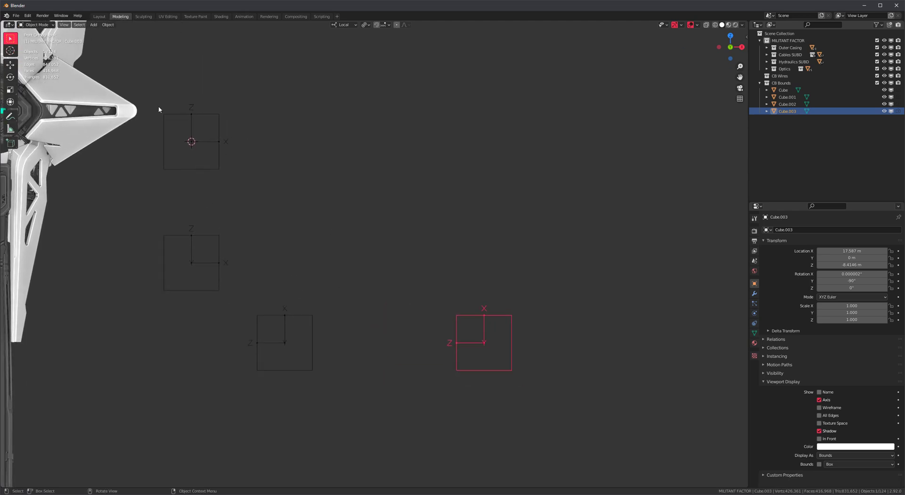
left_click_drag(159, 107, 545, 373)
key("KP_Decimal")
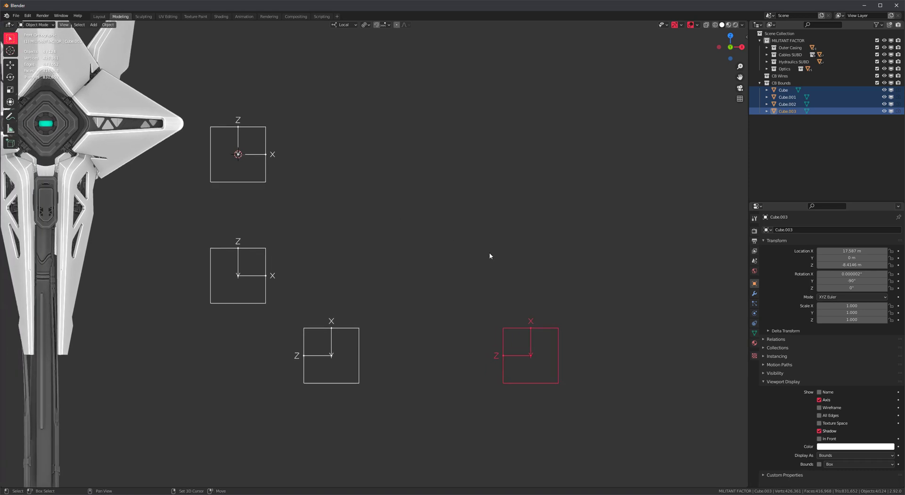
key("shift+a")
mouse_move(493, 255)
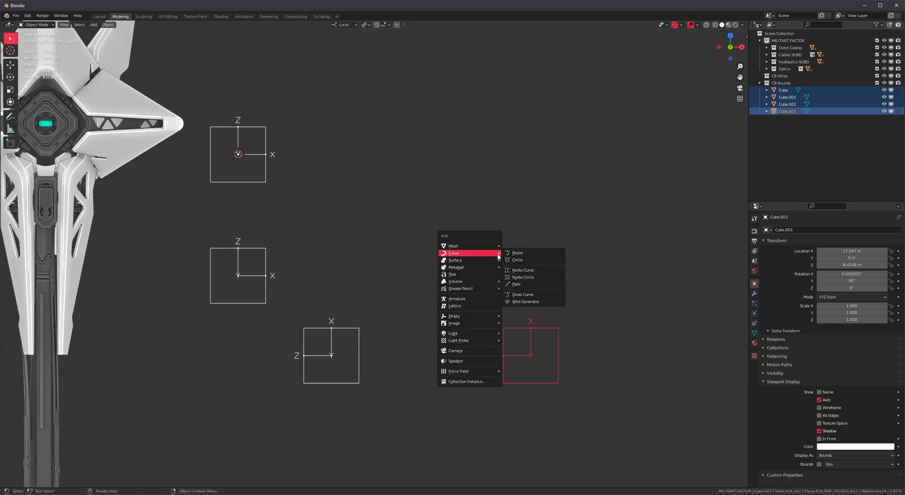
left_click(538, 300)
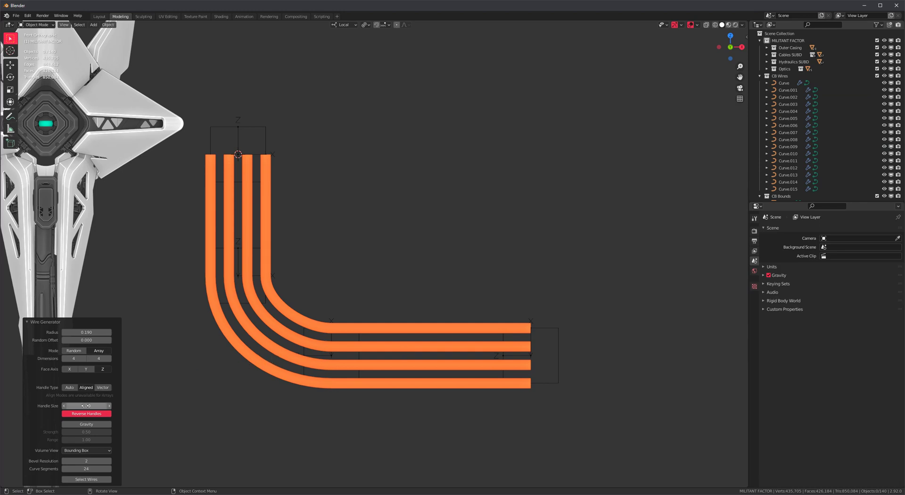
Step: Increase the Wire Generator's handle size to 1.87 to tighten the bend
left_click_drag(86, 405, 109, 405)
scroll(313, 254, "up", 2)
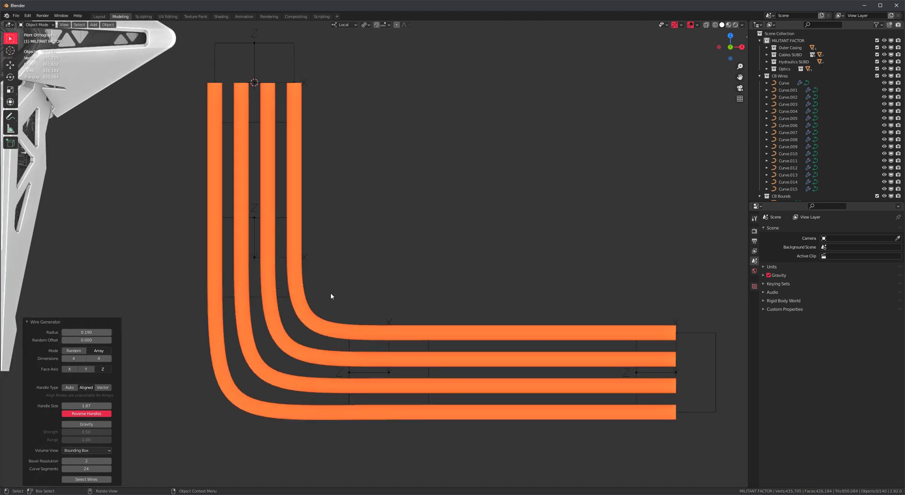
scroll(331, 296, "up", 1)
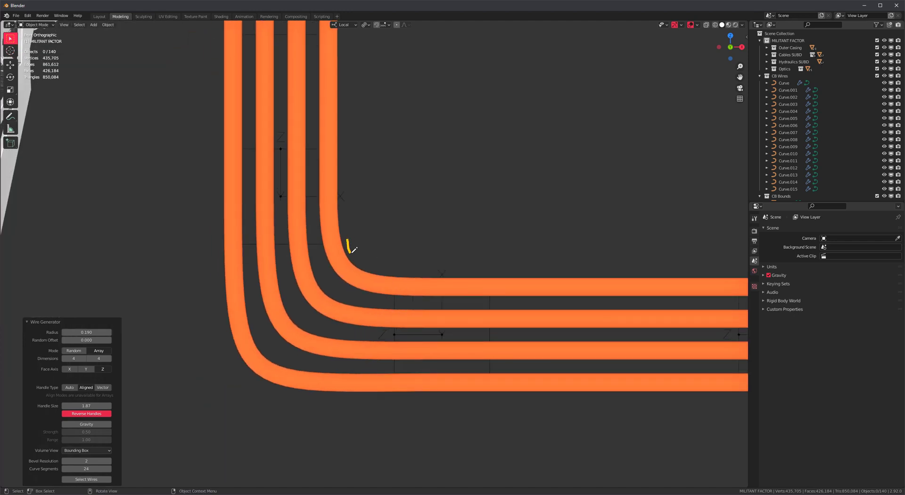
Step: Sketch annotation curves along the inner and outer bends of the wire array and erase them
left_click_drag(353, 249, 397, 271)
scroll(388, 297, "down", 3)
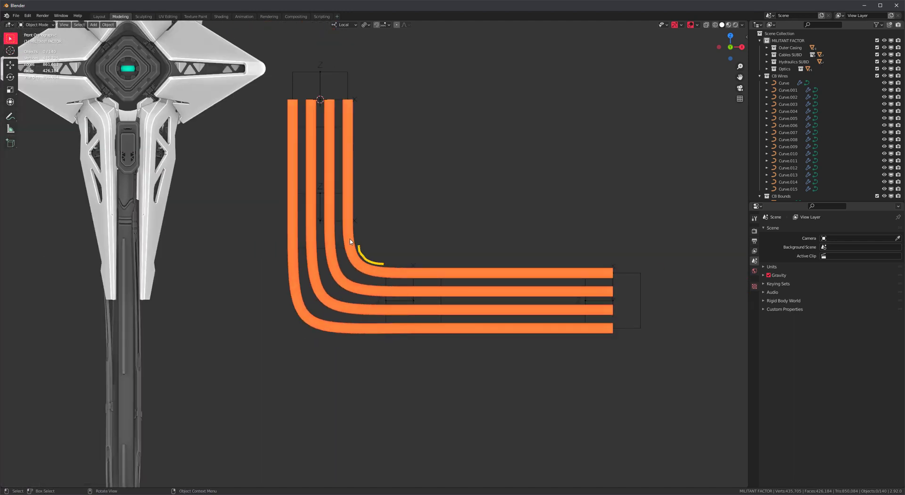
mouse_move(286, 268)
left_mouse_down()
mouse_move(290, 309)
mouse_move(356, 335)
mouse_move(388, 336)
left_mouse_up()
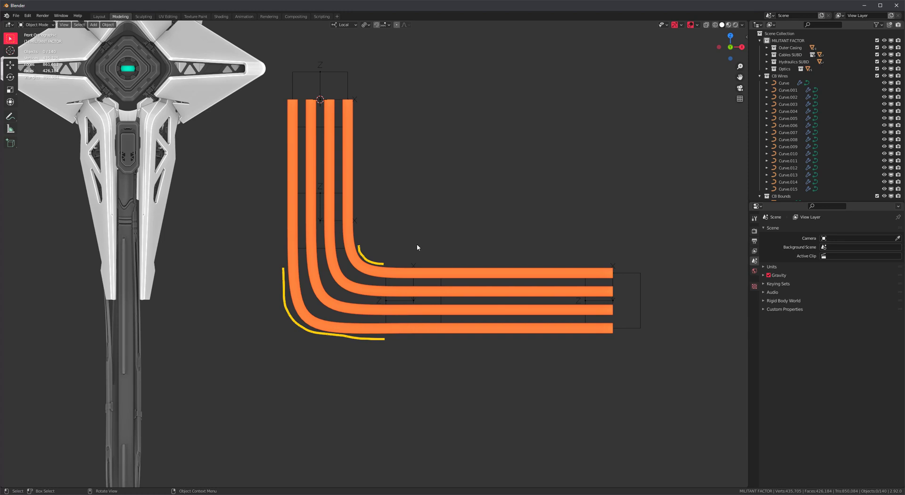
mouse_move(414, 232)
right_mouse_down()
mouse_move(417, 220)
mouse_move(376, 287)
mouse_move(322, 281)
right_mouse_up()
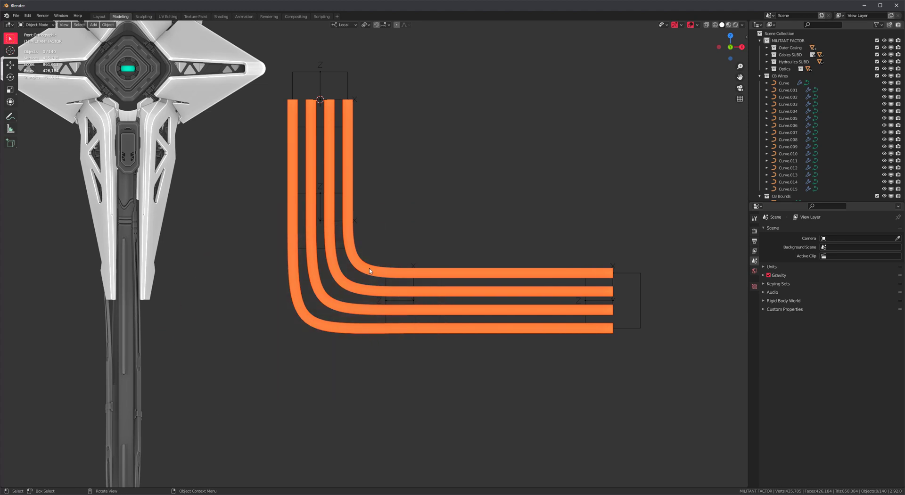
Step: Sketch short annotation curves along the bends of the wires, from the innermost to the outermost
middle_click_drag(357, 298, 327, 309, "shift")
scroll(310, 268, "up", 2)
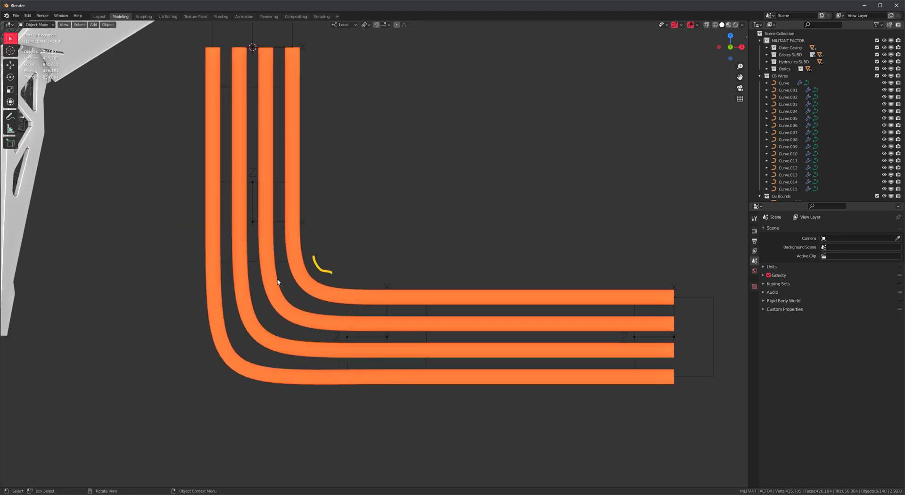
mouse_move(270, 288)
left_mouse_down()
mouse_move(290, 308)
mouse_move(262, 340)
mouse_move(259, 361)
left_mouse_up()
scroll(376, 350, "down", 4)
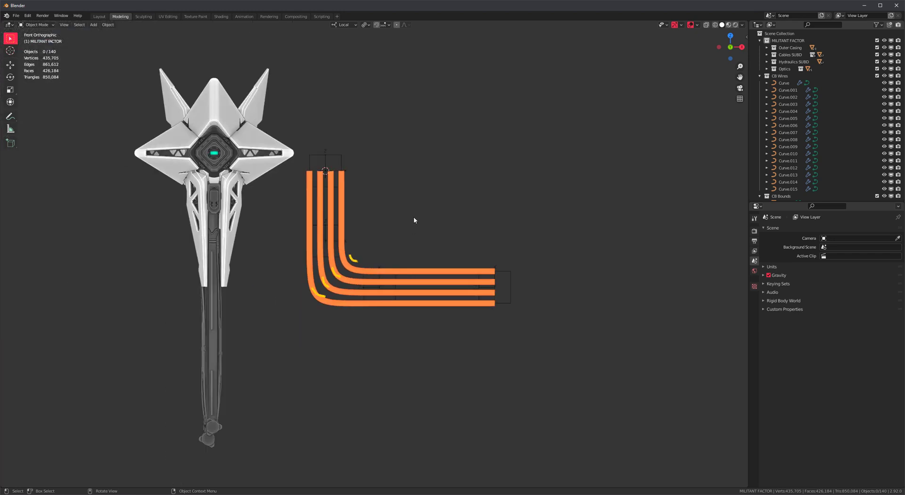
Step: Redraw the short annotation curves along the wire bends and adjust the Wire Generator's handle size for a different bend
mouse_move(414, 220)
left_mouse_down("ctrl")
mouse_move(395, 247)
mouse_move(376, 307)
left_mouse_up("ctrl")
scroll(412, 273, "up", 3)
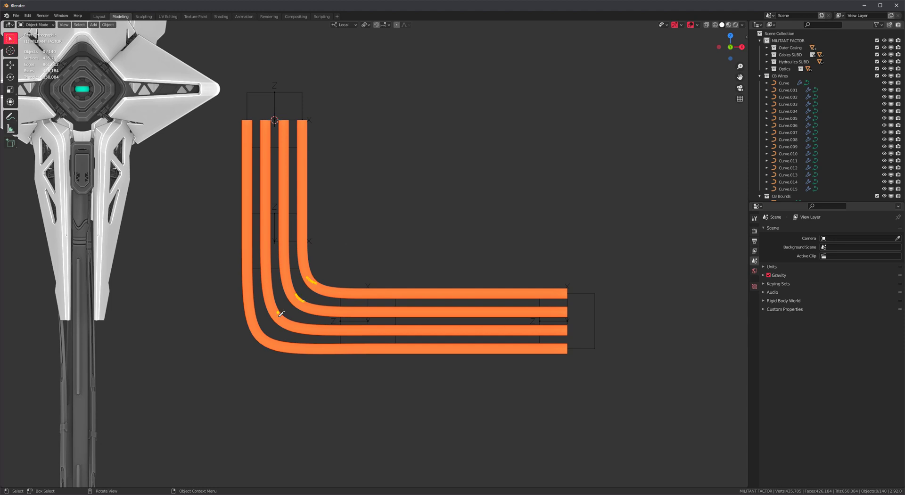
key("F9")
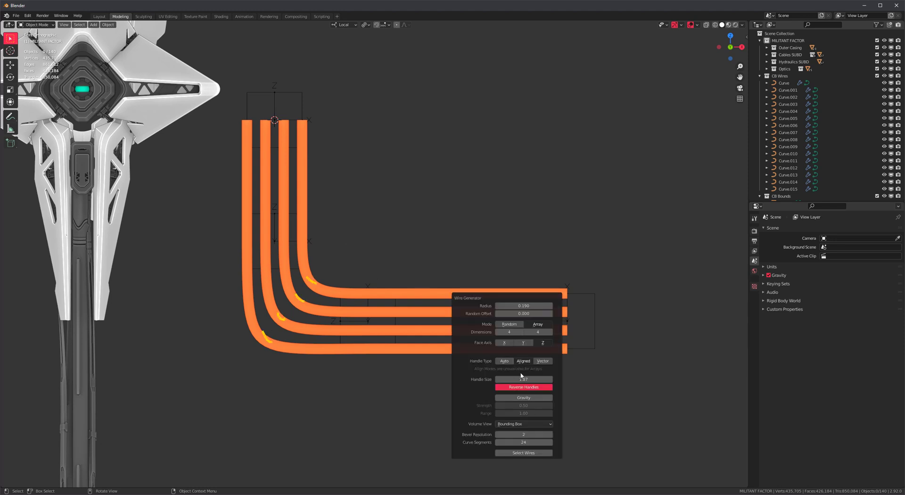
left_click_drag(522, 376, 536, 376)
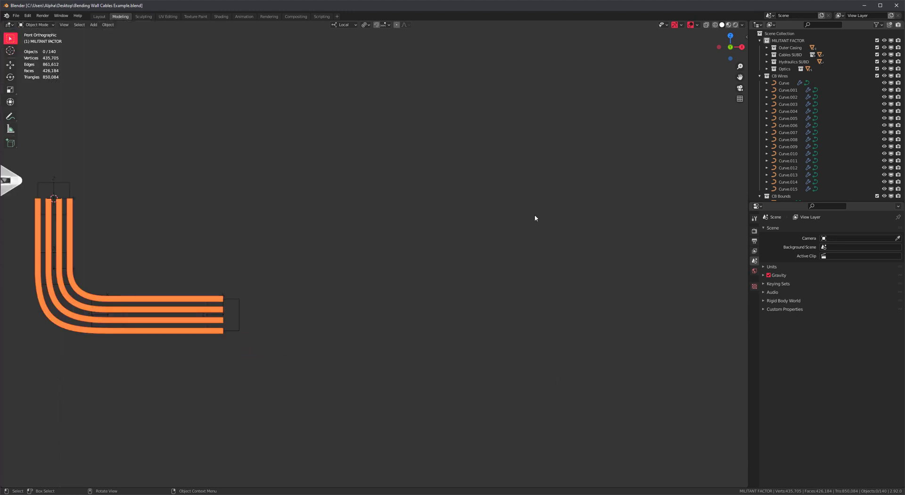
Step: Place the 3D cursor in the empty space beside the wire array and add a mesh plane there
scroll(437, 248, "down", 2, "ctrl")
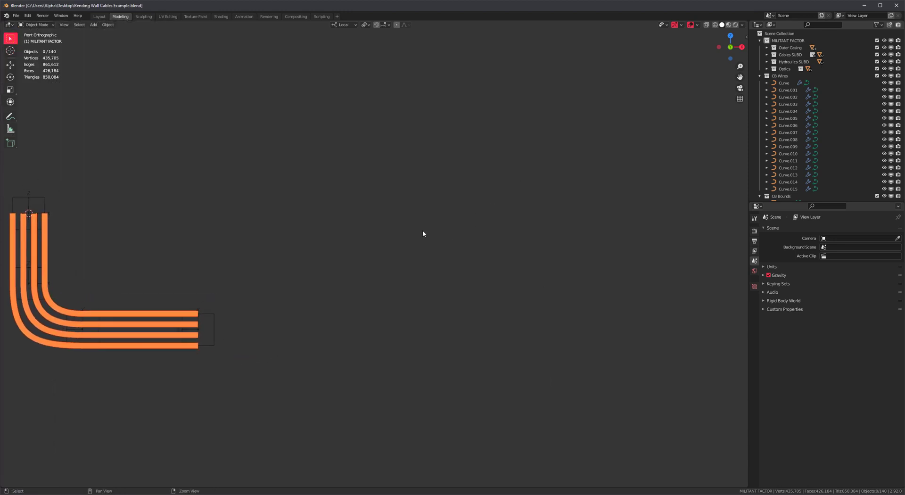
right_click_drag(423, 231, 433, 243, "alt")
middle_click_drag(387, 302, 434, 290, "alt")
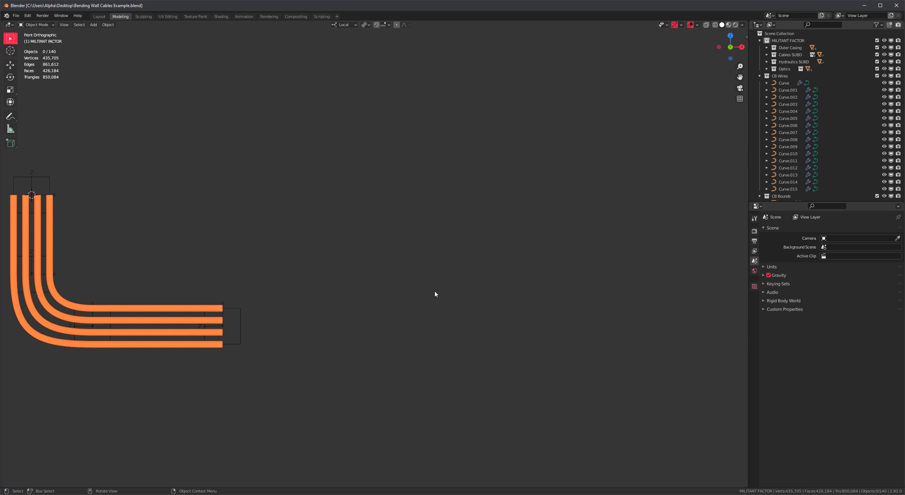
middle_click_drag(411, 241, 388, 248, "alt")
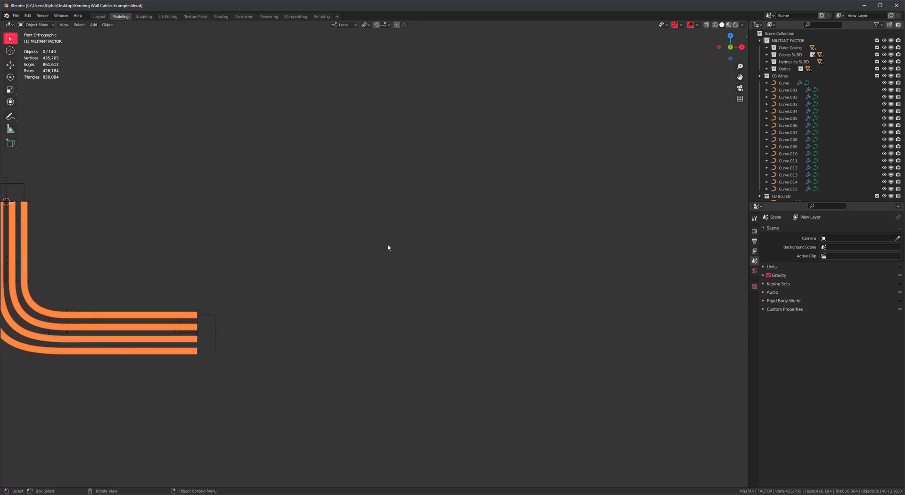
left_click(404, 193, "shift")
key("shift+a")
mouse_move(460, 241)
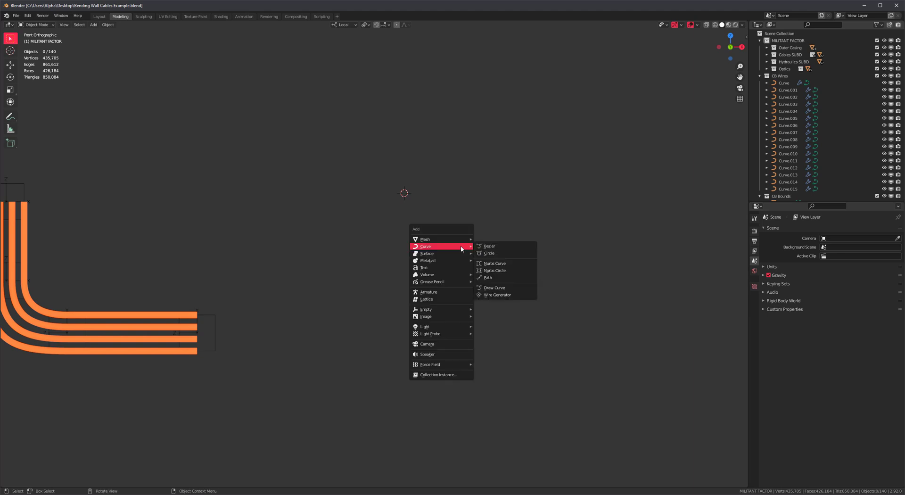
left_click(490, 240)
middle_click_drag(497, 240, 465, 243)
Step: Rotate the plane 90° about its local X axis and darken its viewport display colour to light grey
key("r")
key("x")
key("x")
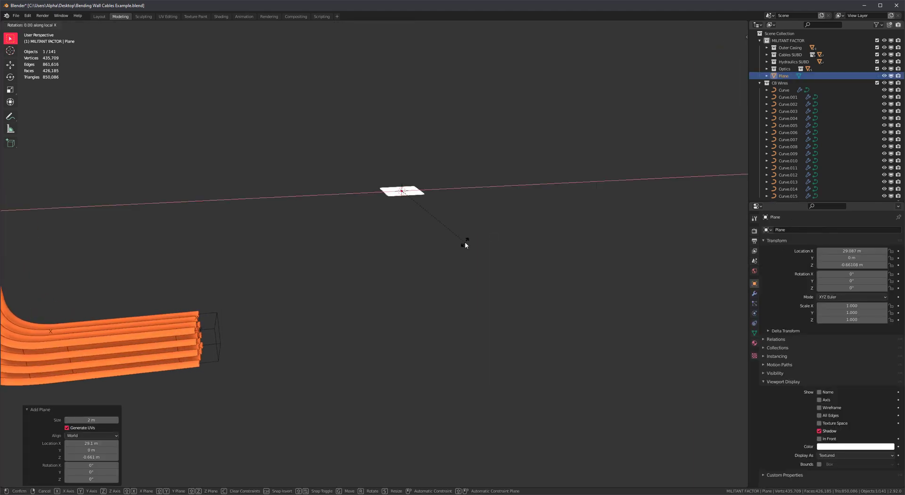
key("9")
key("0")
key("Return")
key("KP_1")
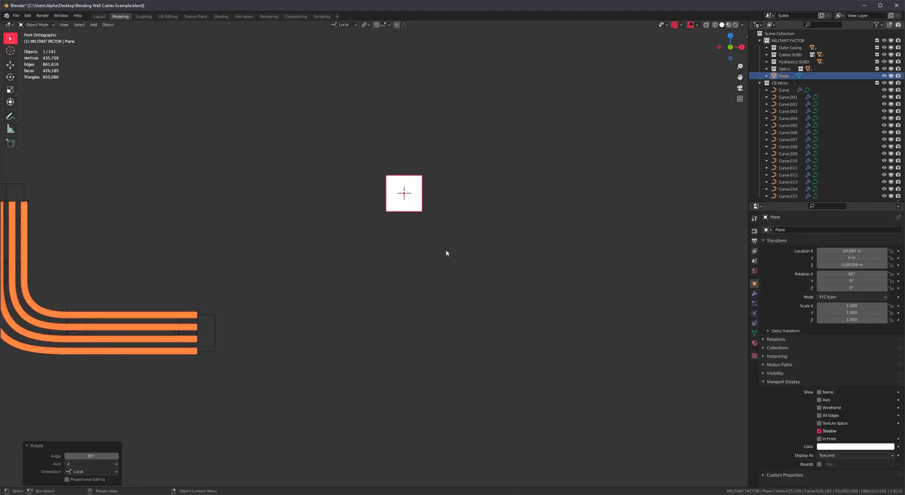
scroll(839, 448, "down", 13, "ctrl")
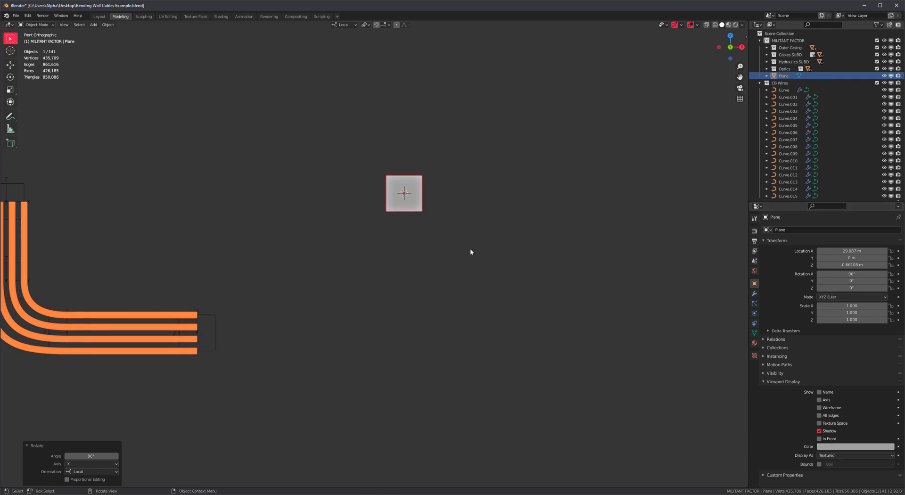
Step: Subdivide the plane repeatedly with one cut in Edit Mode into an 8 by 8 grid and clear the selection
middle_click_drag(440, 168, 435, 245, "shift")
scroll(434, 248, "up", 8)
left_click(503, 332)
middle_click_drag(569, 329, 447, 228, "shift")
key("Tab")
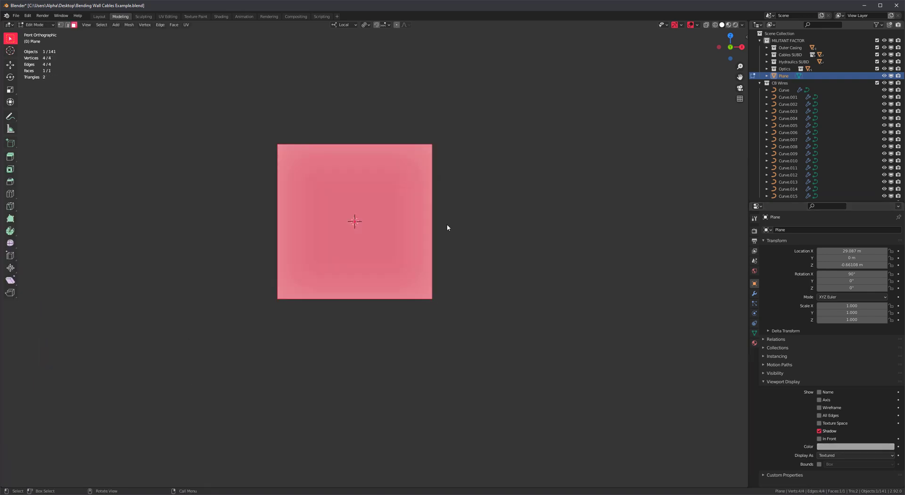
right_click(521, 196)
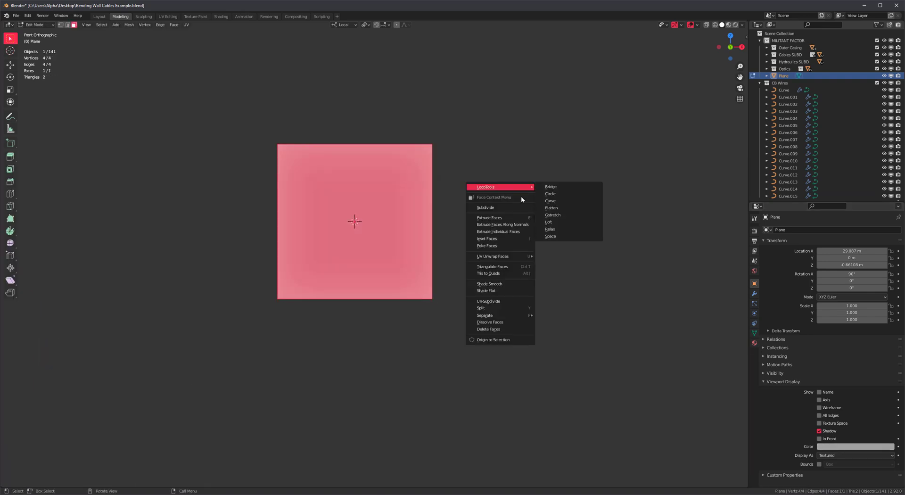
left_click(498, 207)
key("shift+r")
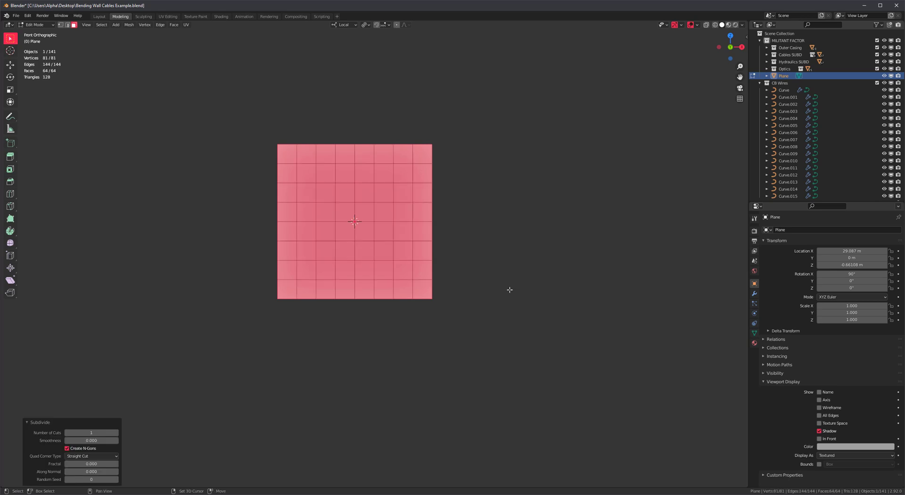
scroll(501, 264, "up", 4)
key("alt+a")
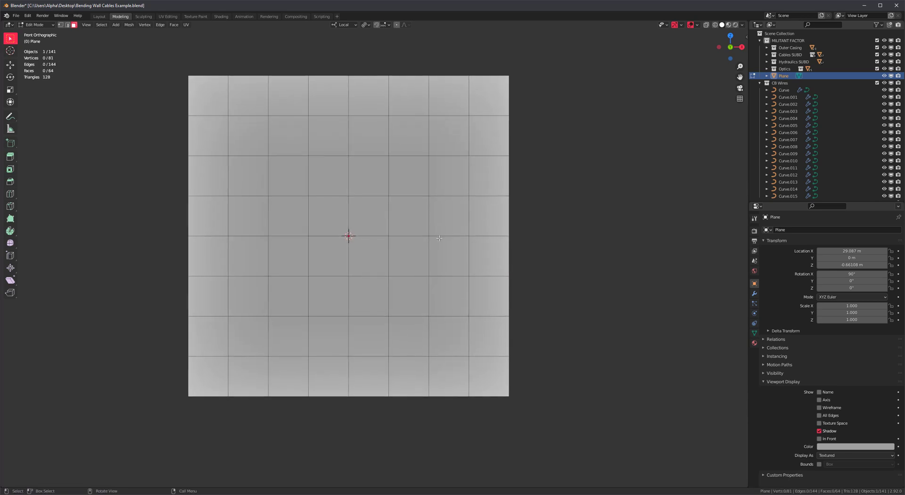
Step: Try turning one vertical edge loop of the grid into a Wire Bundle cable with Curve Basher, and undo it
key("2")
left_click(439, 238, "alt")
scroll(439, 243, "down", 1)
mouse_move(439, 245)
middle_mouse_down()
mouse_move(454, 269)
mouse_move(436, 245)
middle_mouse_up()
scroll(433, 236, "down", 3)
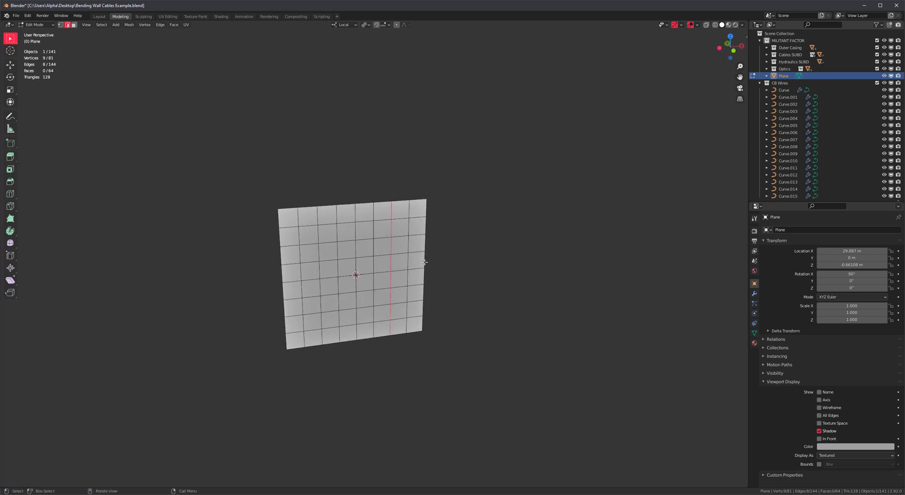
key("ctrl+shift+b")
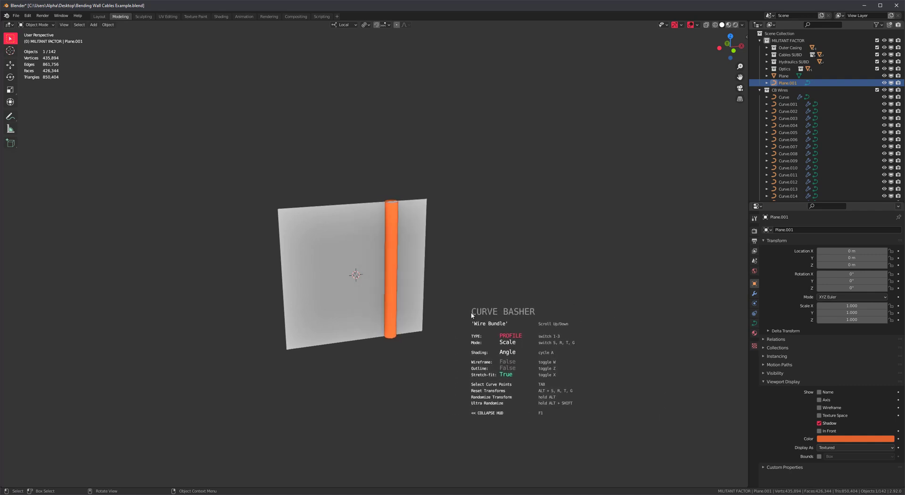
left_click(485, 314)
key("KP_1")
key("ctrl+z")
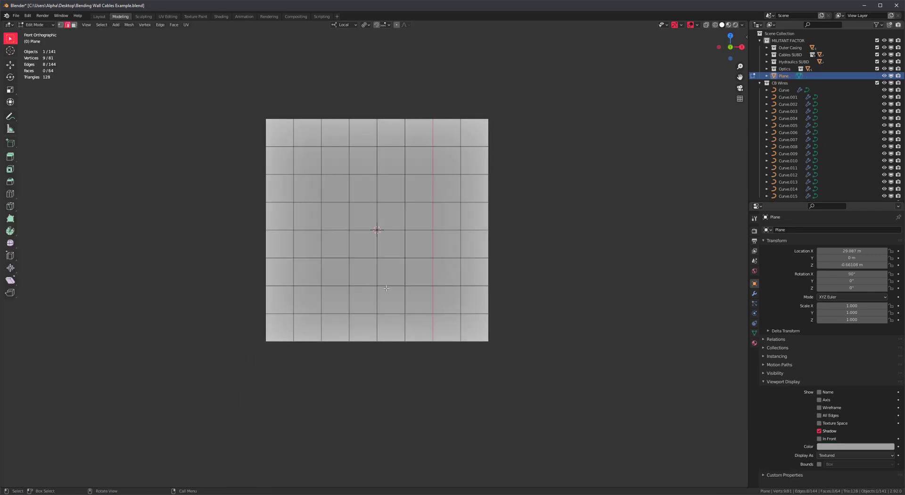
Step: Merge the three grid faces above-left, below-left and below-right of the centre vertex into one L-shaped face
left_click(312, 363)
key("3")
left_click(368, 226)
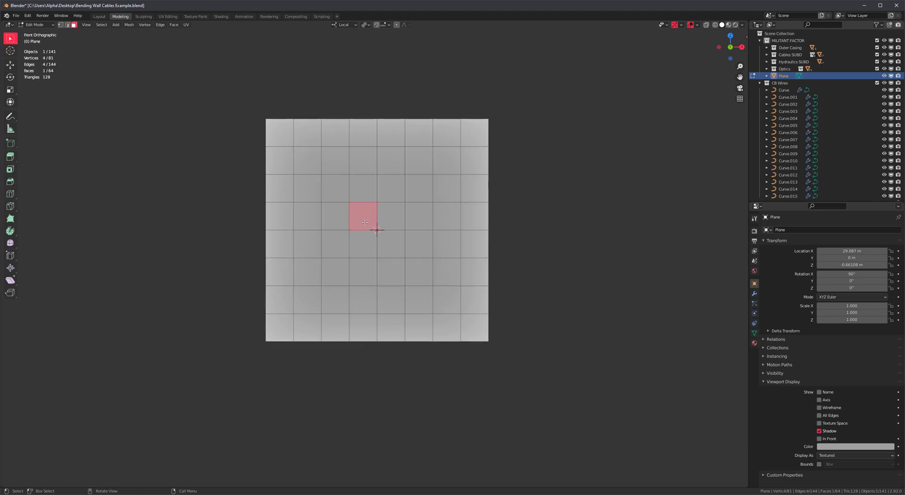
left_click(370, 237, "shift")
left_click(383, 237, "shift")
key("f")
Step: Bevel the grid's centre vertex into a rounded corner with 6 segments and a width of about 0.188 m
key("1")
left_click(377, 231)
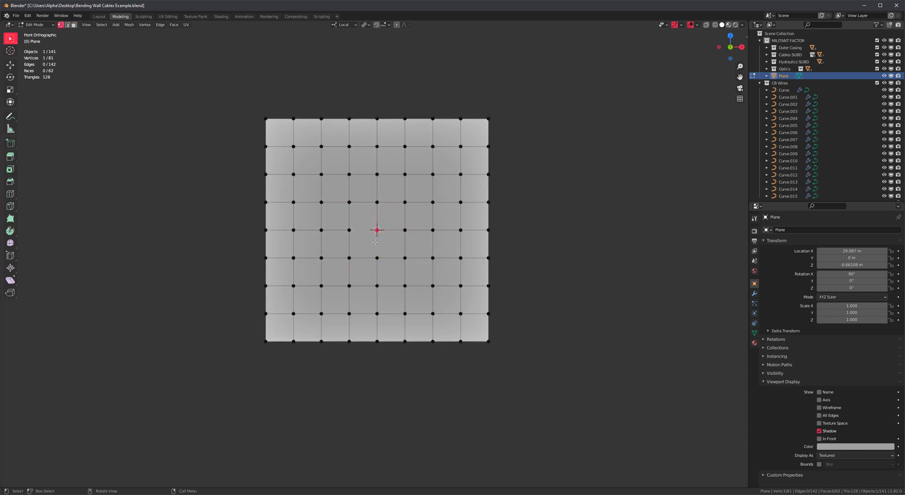
key("ctrl+b")
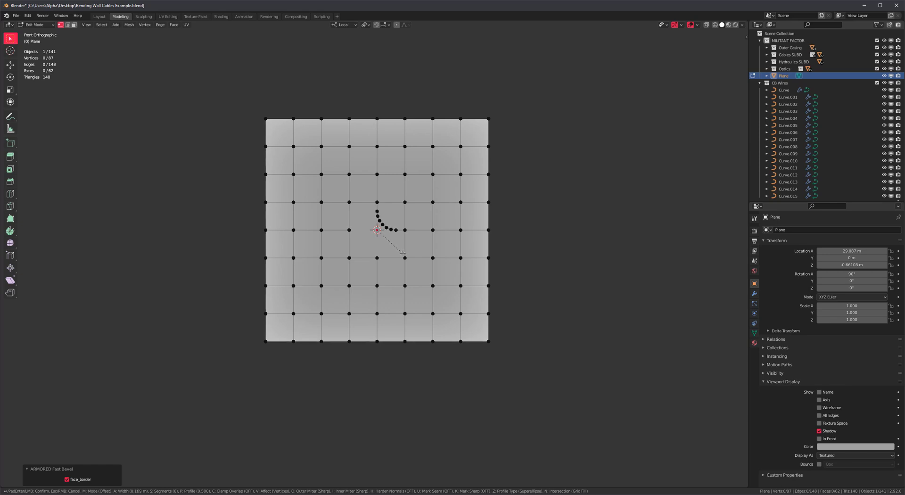
left_click(403, 254)
Step: Select the edge loop running through the rounded corner and turn it into a cable with Curve Basher
scroll(539, 232, "up", 3)
key("2")
double_click(446, 213)
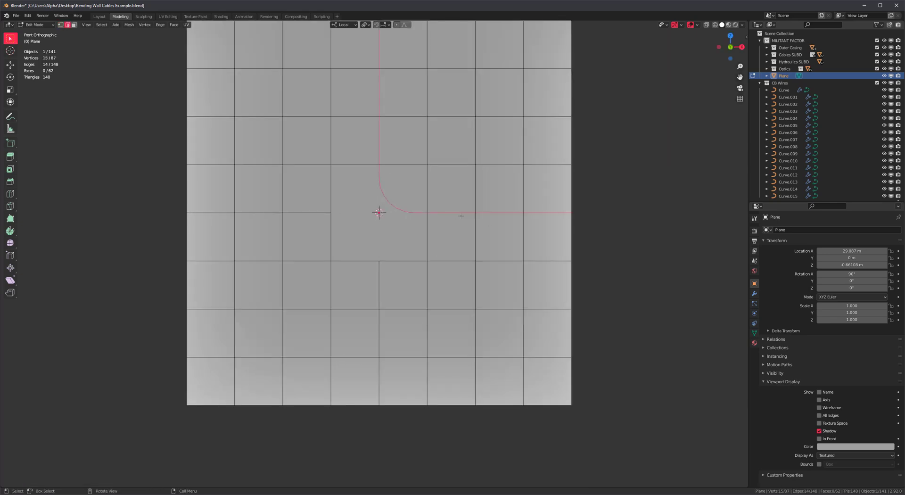
middle_click_drag(466, 181, 415, 276, "shift")
scroll(415, 277, "down", 2)
key("shift+v")
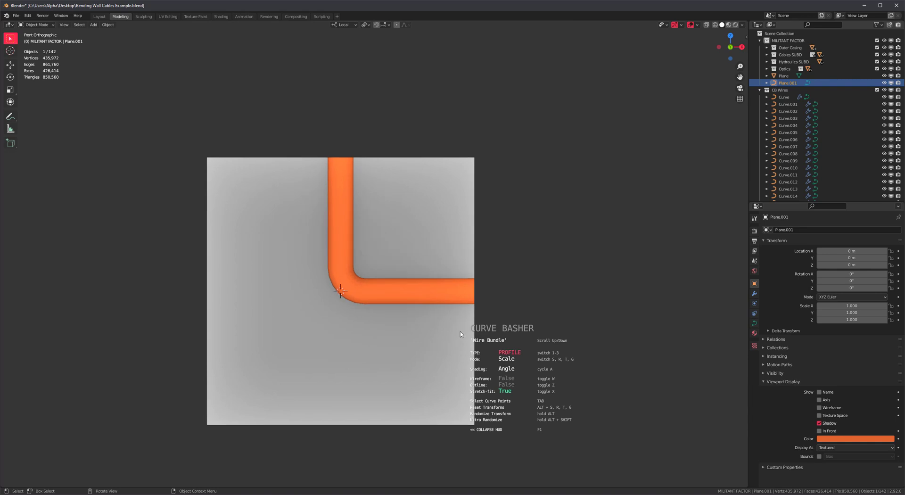
Step: Switch the cable to the Flat Split profile, rotate it flat against the plane and scale it to about 0.153
scroll(461, 335, "down", 2)
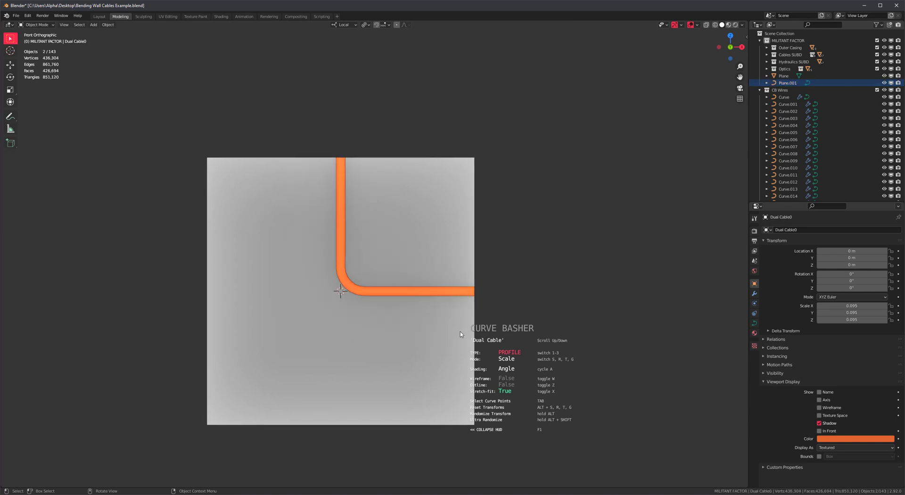
scroll(461, 335, "down", 1)
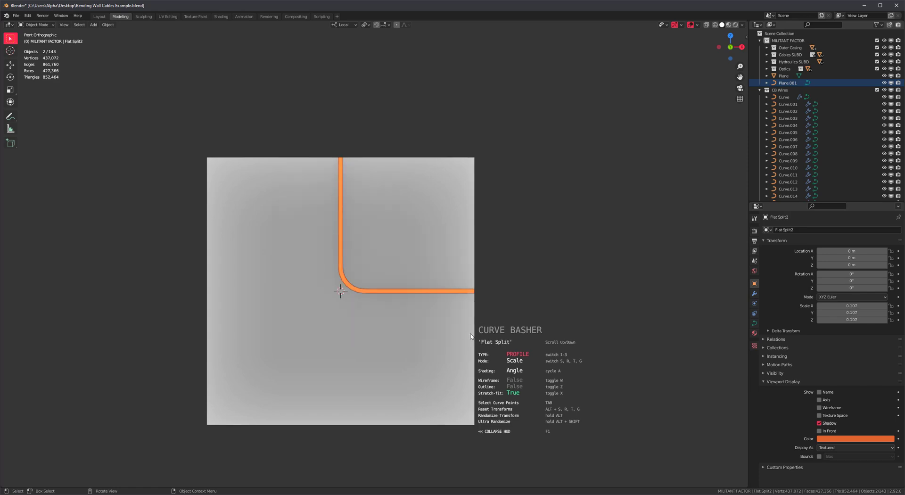
key("r")
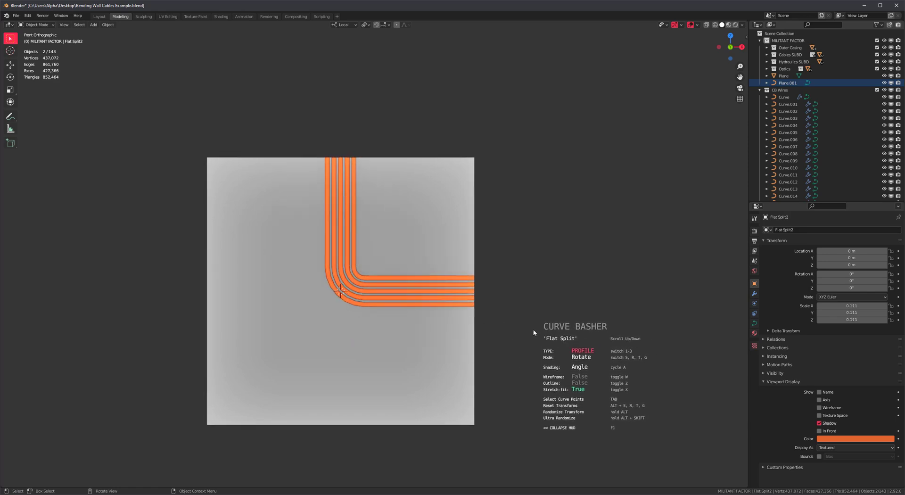
key("s")
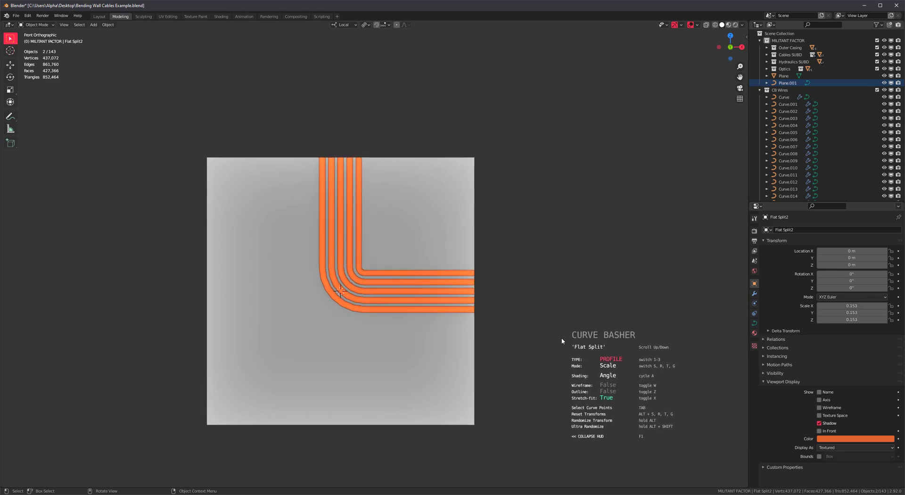
Step: Switch the Curve Basher cable to the Simple Pipe profile and accept it
scroll(562, 340, "down", 2)
scroll(562, 340, "down", 2)
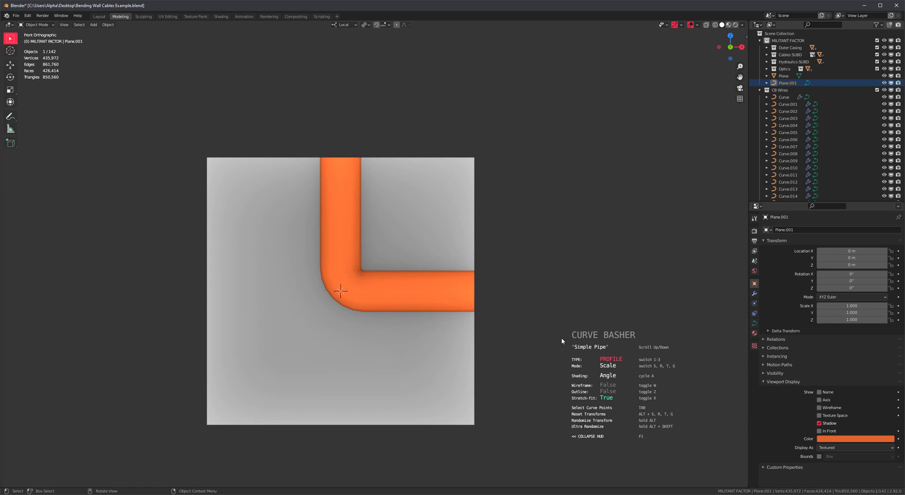
scroll(562, 341, "down", 1)
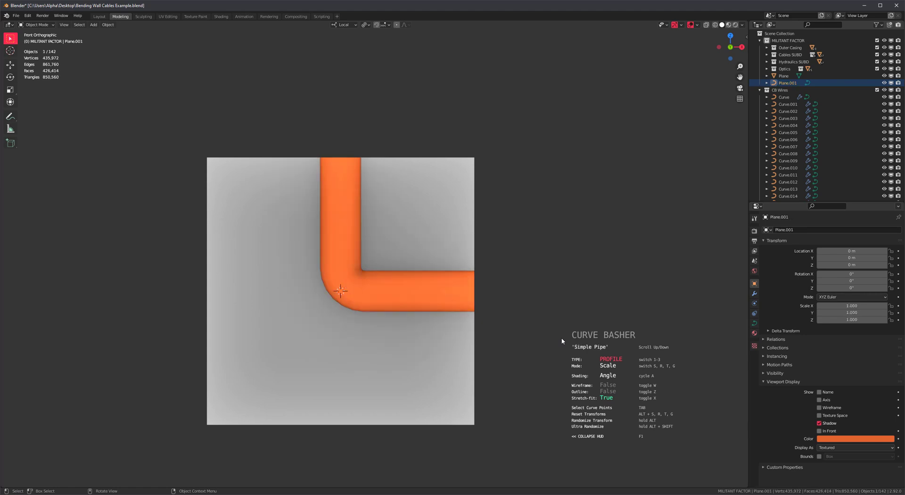
left_click(501, 344)
Step: Undo the Curve Basher pipe, the edge loop selection and the bevel of the centre vertex
scroll(502, 344, "down", 4)
key("ctrl+z")
key("ctrl+z")
key("ctrl+z")
key("ctrl+z")
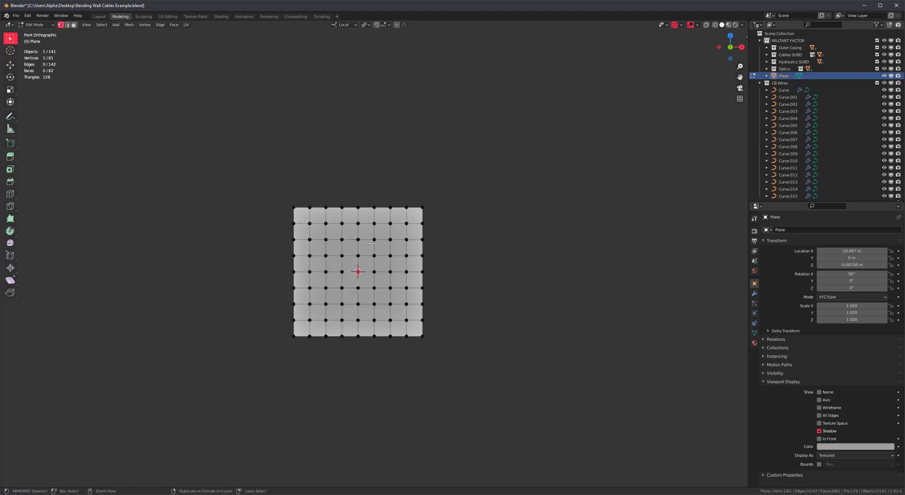
Step: Merge three grid faces diagonally below-left of the central L-shaped face into a second L-shaped face
scroll(388, 295, "up", 6)
key("3")
middle_click_drag(338, 332, 349, 302, "shift")
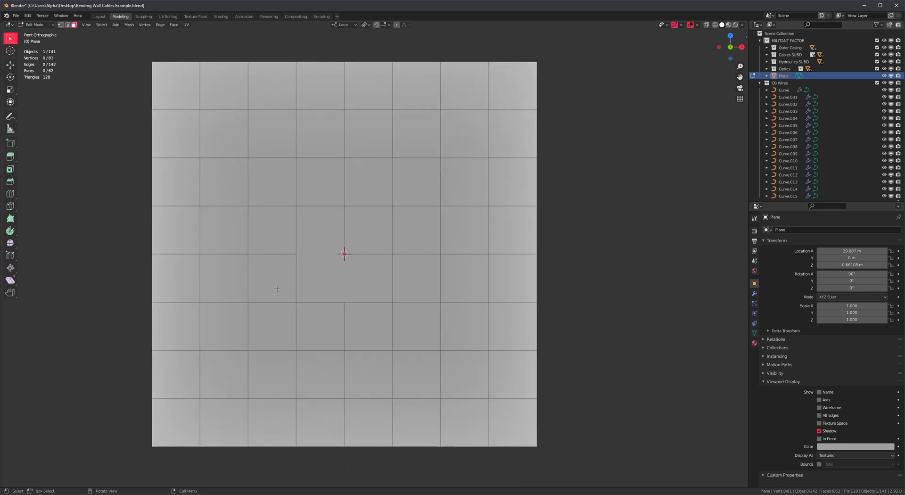
left_click(272, 278)
left_click(272, 327, "shift")
left_click(319, 330, "shift")
key("ctrl+x")
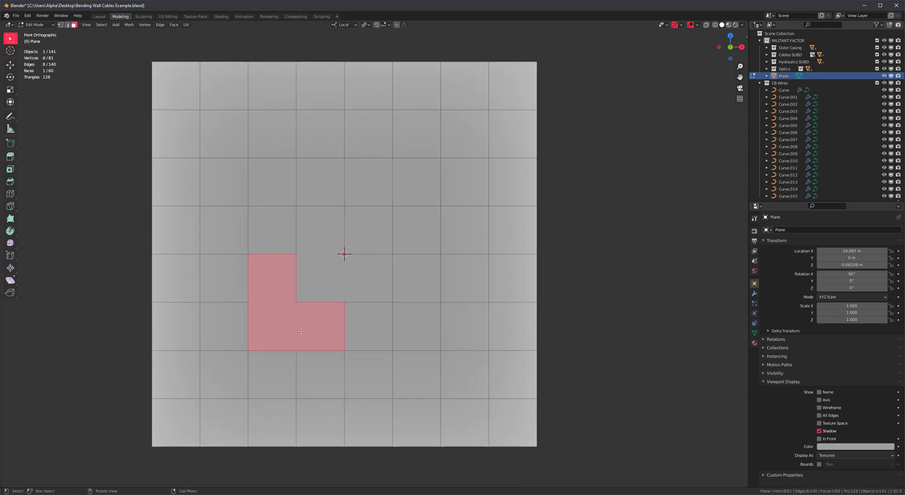
Step: Merge three grid faces directly above-right of the centre vertex into another L-shaped face
middle_click_drag(293, 328, 272, 357, "shift")
left_click(347, 211)
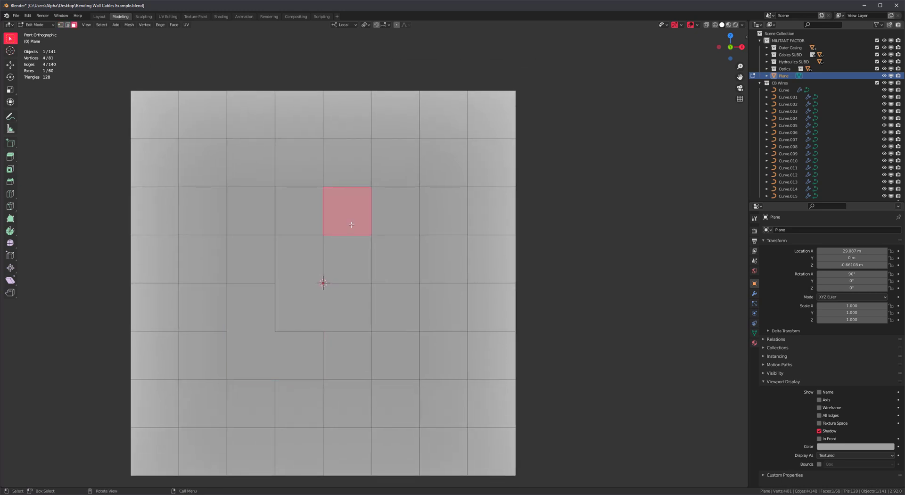
left_click(344, 259, "shift")
left_click(395, 260, "shift")
key("ctrl+x")
Step: Merge the next three grid faces along the diagonal toward the upper-right corner into an L-shaped face
middle_click_drag(262, 372, 266, 351, "shift")
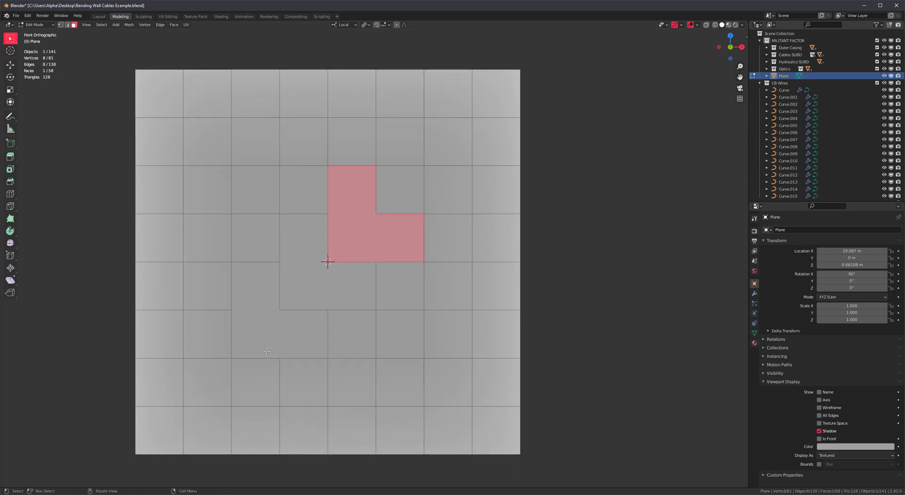
left_click(401, 189, "shift")
left_click(448, 190, "shift")
key("ctrl+x")
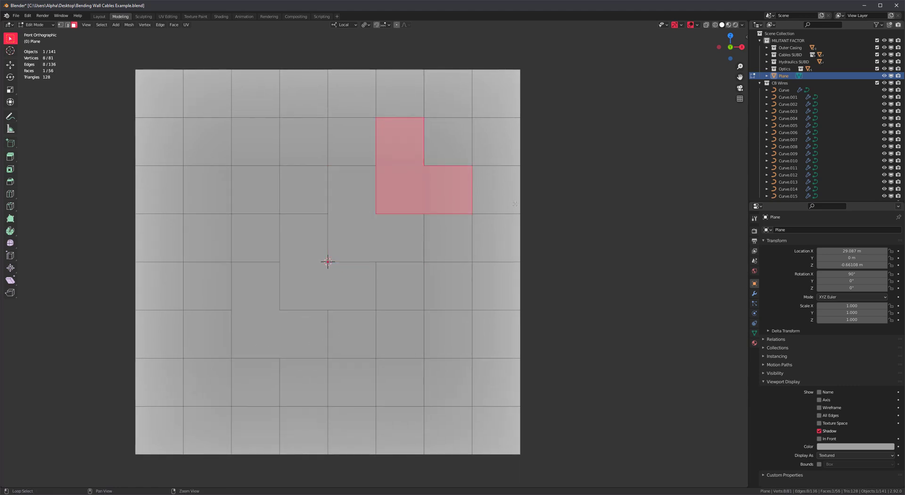
Step: Bevel the inner corner vertices of the four L-shaped faces into rounded bends with 5 segments
key("1")
left_click(328, 262, "shift")
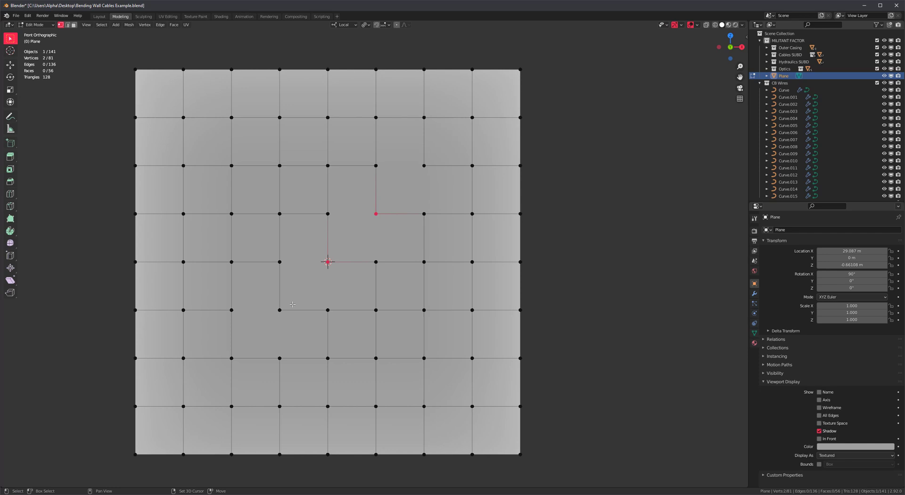
left_click(279, 310, "shift")
left_click(424, 166, "shift")
middle_click_drag(394, 264, 375, 290, "shift")
key("ctrl+b")
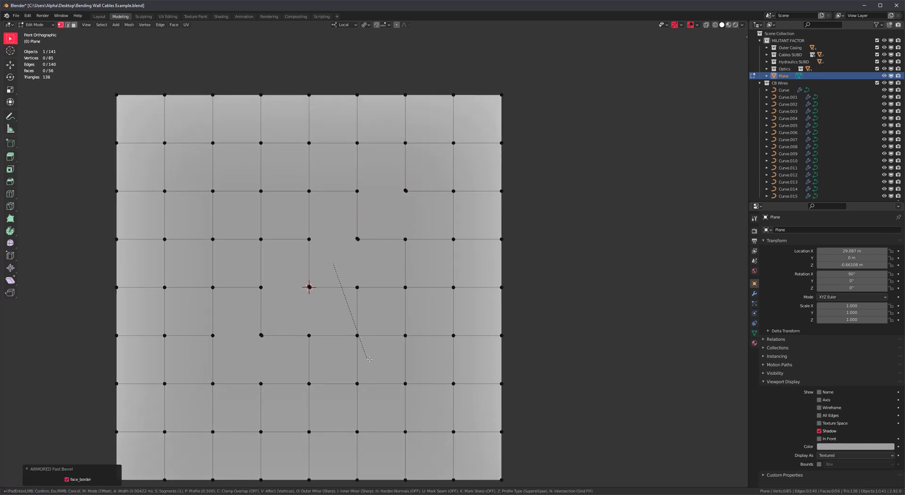
scroll(393, 368, "up", 4)
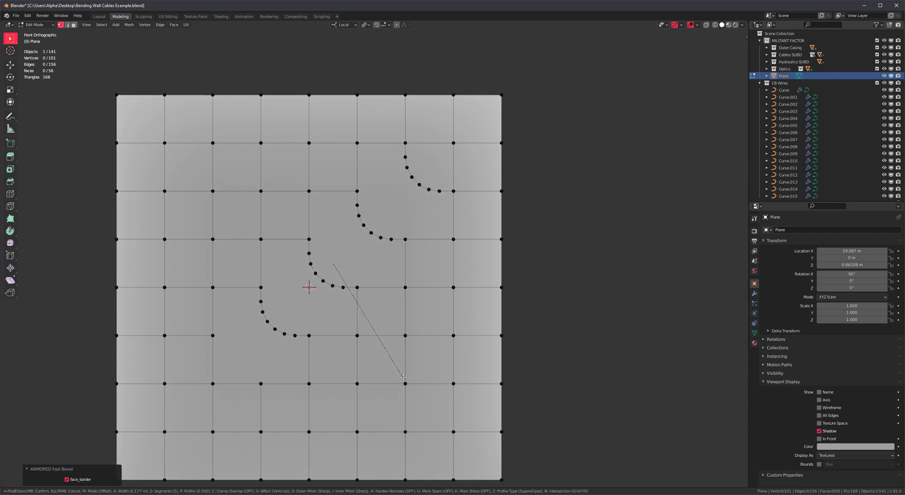
left_click(397, 373)
key("2")
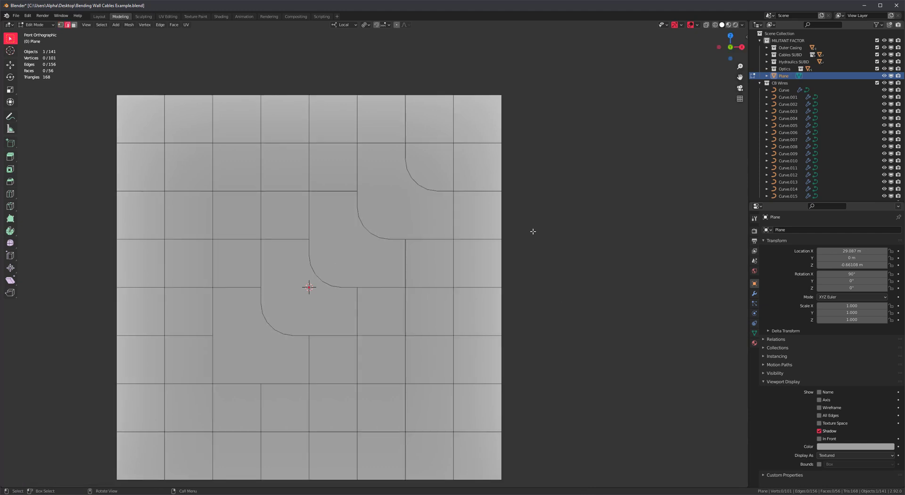
Step: Select the vertices of all four rounded bends along the plane's diagonal
key("1")
key("b")
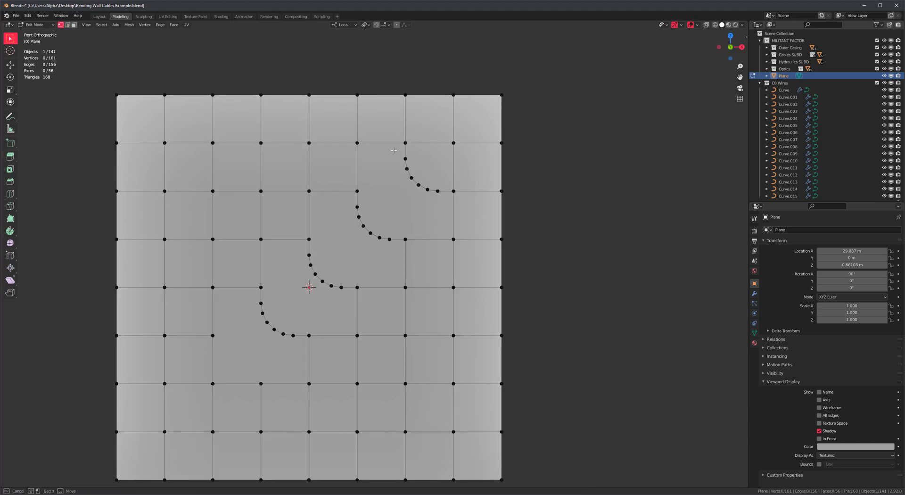
left_click_drag(444, 202, 443, 202)
key("b")
left_click_drag(354, 202, 394, 244)
key("b")
left_click_drag(296, 249, 337, 292)
key("b")
left_click_drag(301, 341, 302, 342)
Step: Extend the edge selection along the adjoining straight edges so all four bends run out to the plane's upper and right borders
key("2")
left_click(384, 289, "shift")
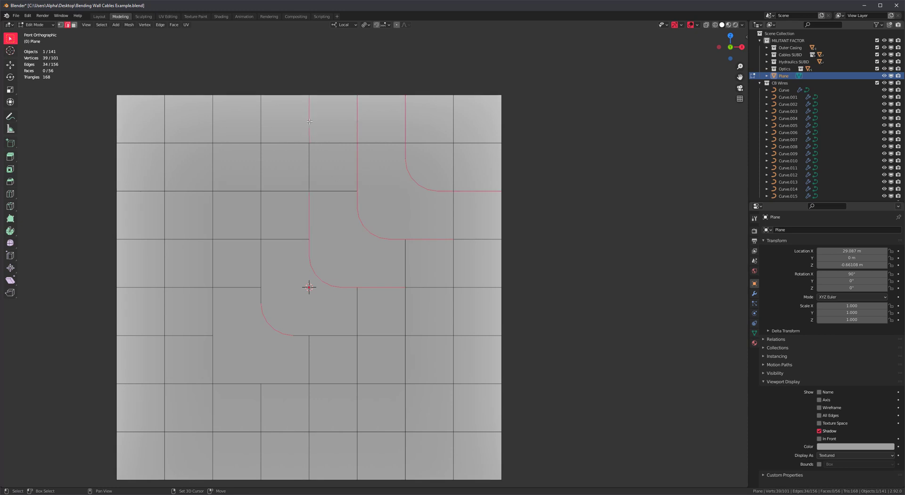
left_click(391, 336, "alt+shift")
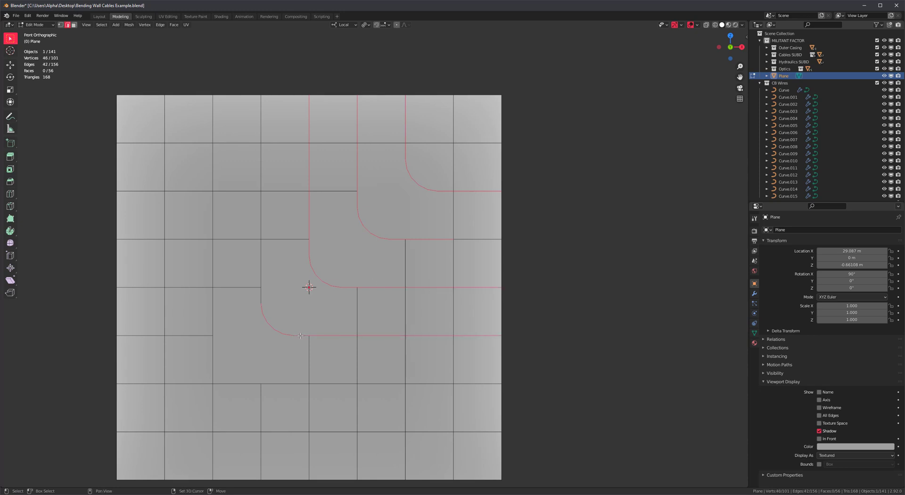
left_click(259, 218, "alt+shift")
middle_click_drag(417, 241, 391, 257, "shift")
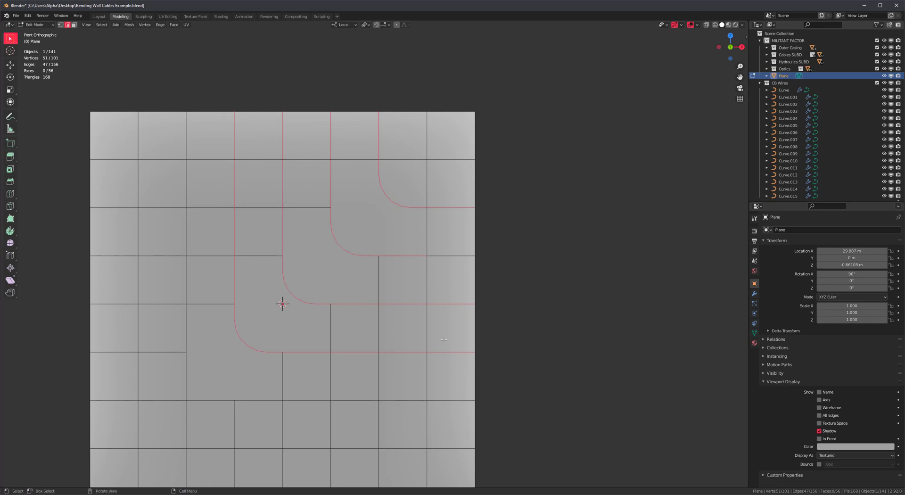
middle_click_drag(440, 338, 454, 305, "shift")
left_click(468, 220, "shift")
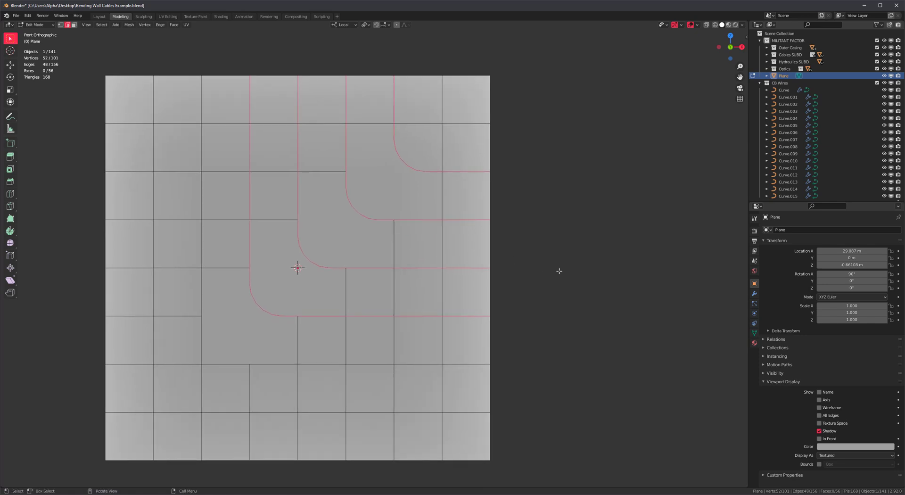
Step: Convert the four selected edge loops into cables with a Curve Basher profile, scale them thinner, and deselect everything
scroll(392, 333, "down", 2)
key("ctrl+shift+b")
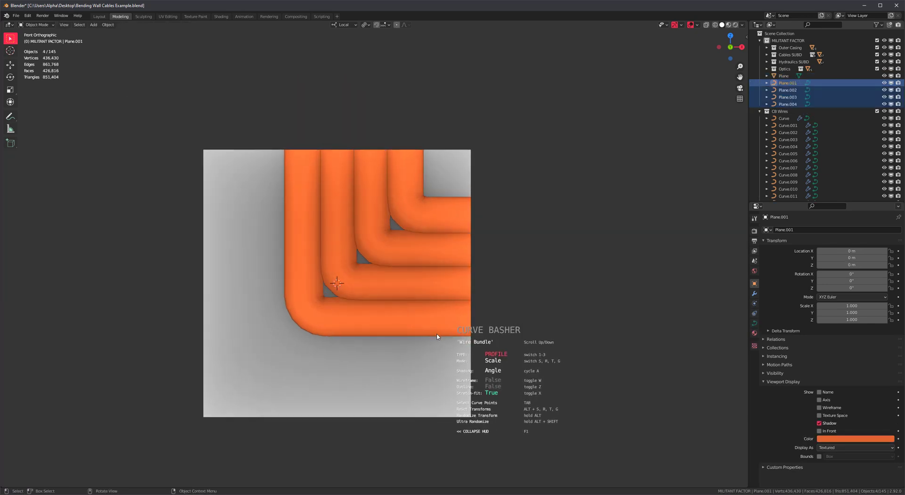
left_click(399, 291)
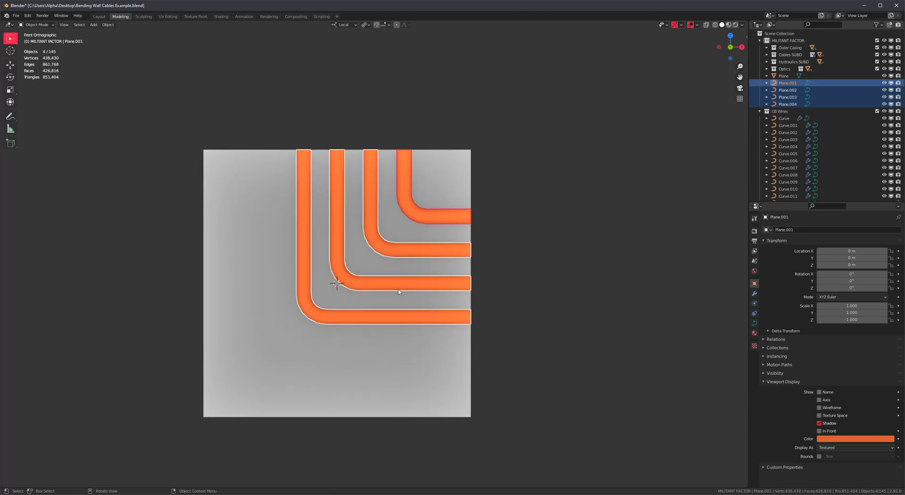
scroll(373, 248, "down", 1)
key("alt+a")
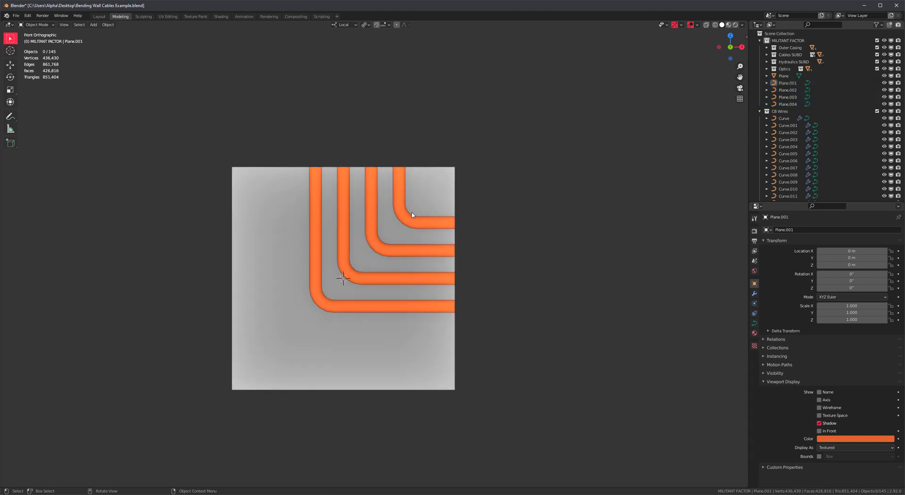
Step: Draw annotation strokes across the inner cable bends and erase them
key("d")
mouse_move(394, 207)
left_mouse_down()
mouse_move(419, 212)
mouse_move(411, 209)
left_mouse_up()
mouse_move(385, 225)
left_mouse_down()
mouse_move(393, 236)
mouse_move(376, 239)
left_mouse_up()
right_click_drag(434, 217, 174, 398)
Step: Delete the plane together with its four cables
scroll(493, 267, "down", 4)
middle_click_drag(493, 267, 352, 299, "shift")
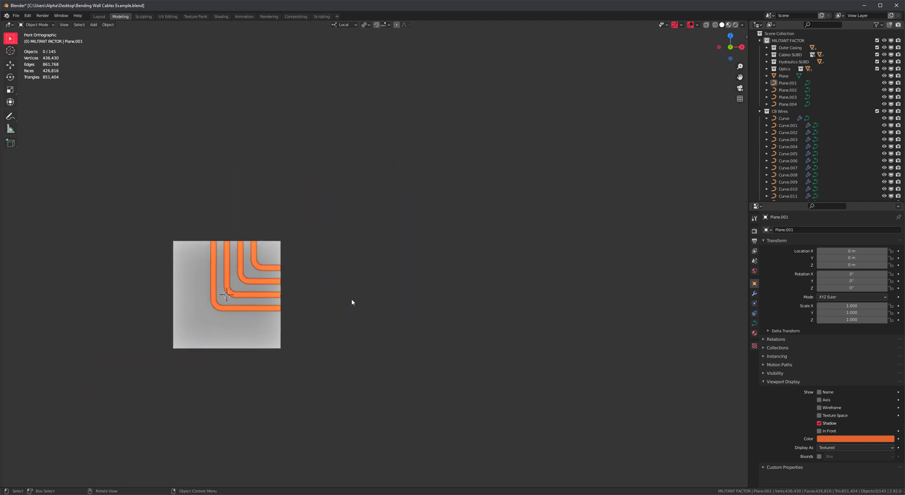
middle_click_drag(360, 246, 338, 218, "shift")
left_click_drag(349, 173, 187, 322)
key("Delete")
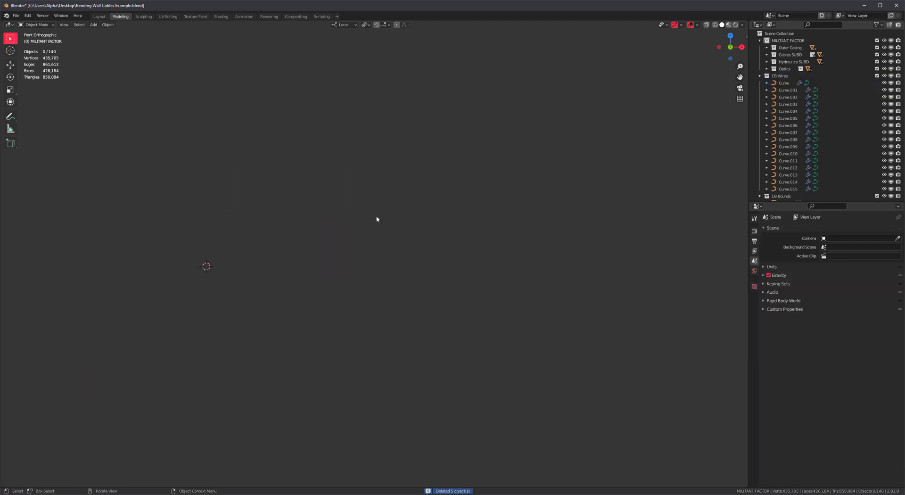
middle_click_drag(384, 195, 390, 198, "shift")
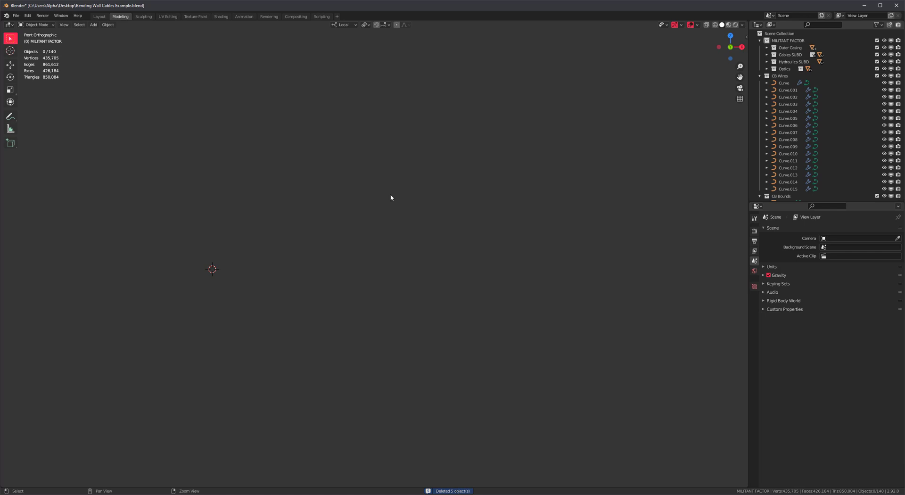
Step: Turn on the grid in the viewport overlays
left_click(698, 26)
left_click(653, 59)
scroll(422, 204, "down", 5)
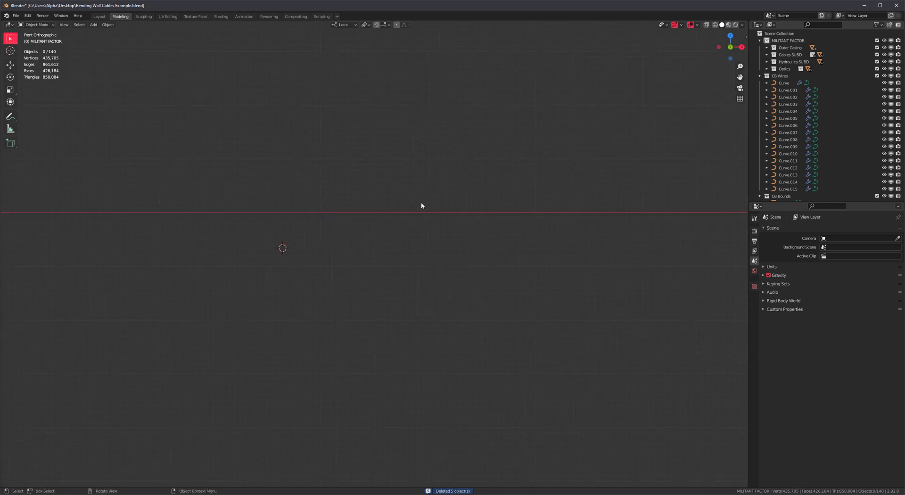
middle_click_drag(365, 240, 404, 228, "shift")
scroll(403, 239, "down", 1)
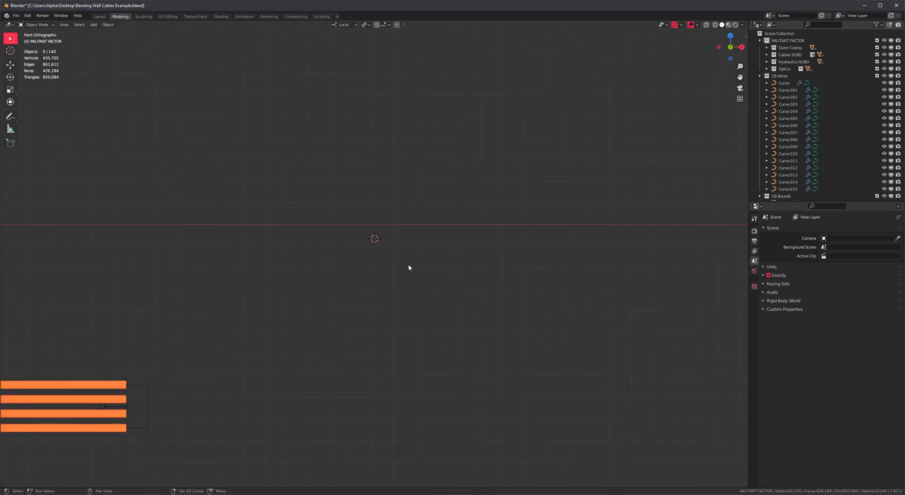
Step: Add a cube at the 3D cursor and darken its viewport display colour to light grey
key("shift+a")
mouse_move(409, 267)
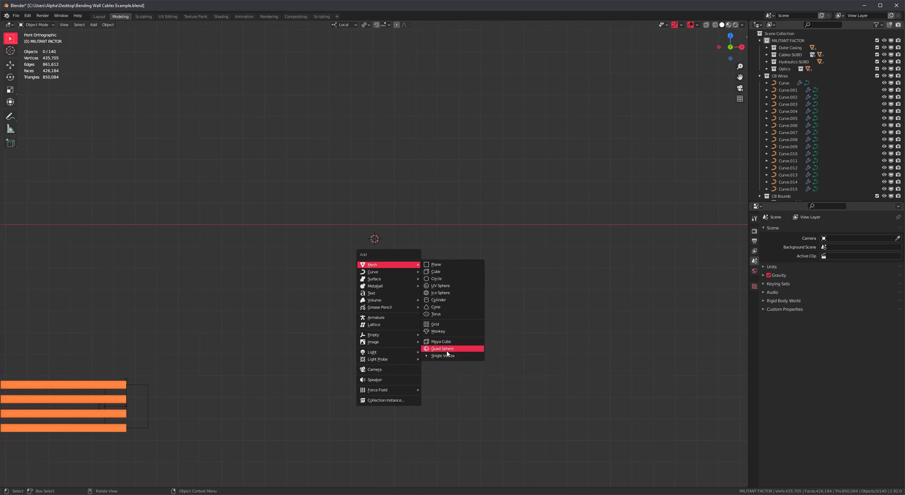
left_click(443, 273)
scroll(428, 256, "up", 2)
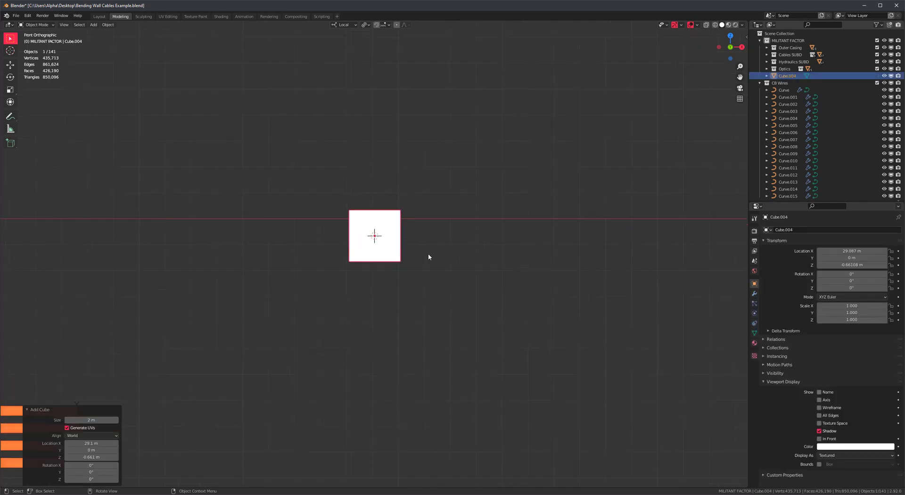
scroll(845, 450, "down", 4, "ctrl")
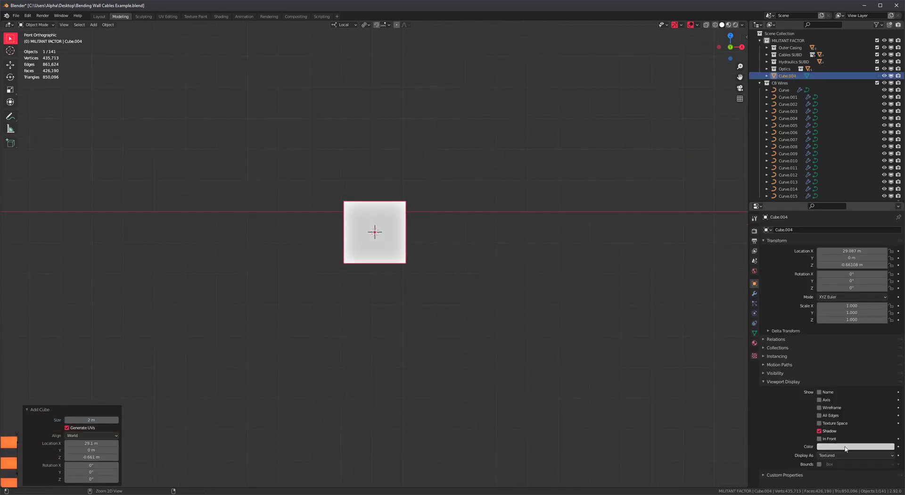
middle_click_drag(436, 248, 422, 279, "shift")
Step: Merge all of the cube's vertices at their center into a single vertex
key("Tab")
key("1")
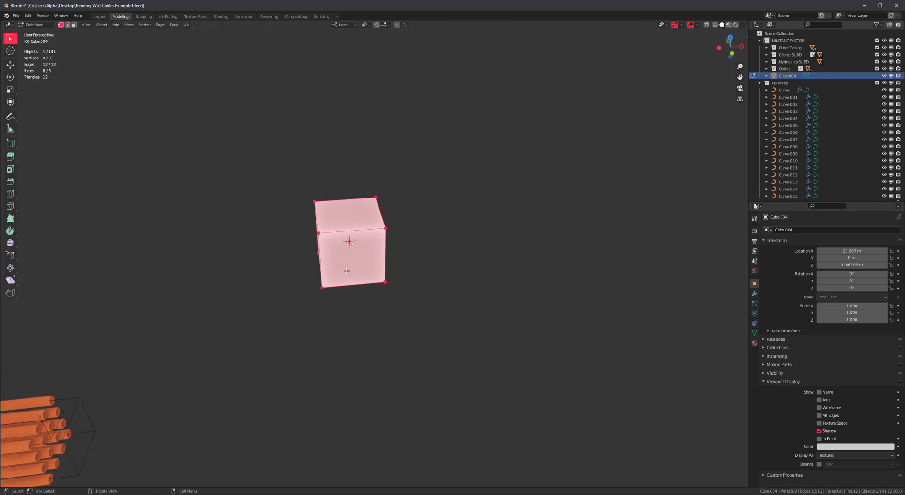
middle_click_drag(410, 240, 468, 313)
scroll(380, 215, "up", 3)
key("m")
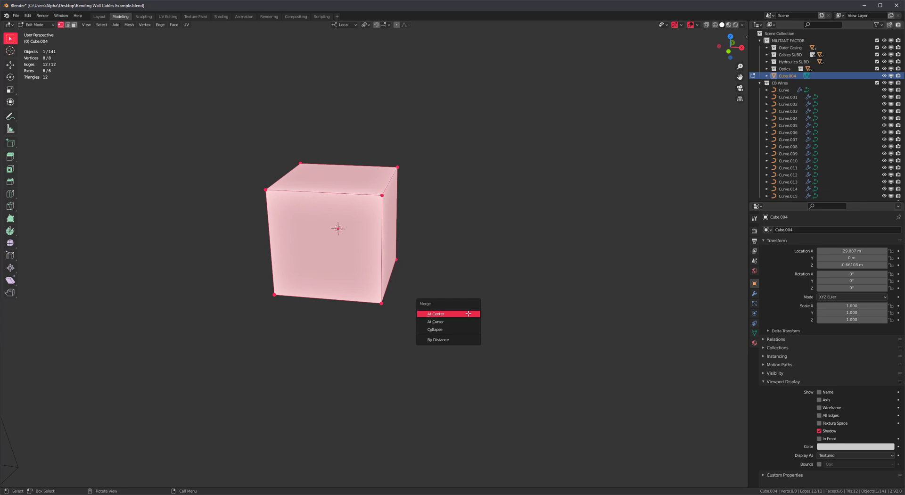
left_click(469, 313)
Step: Enable absolute grid snapping and, in front view, move the vertex about -2.09 m in X and 4.66 m in Z
key("KP_1")
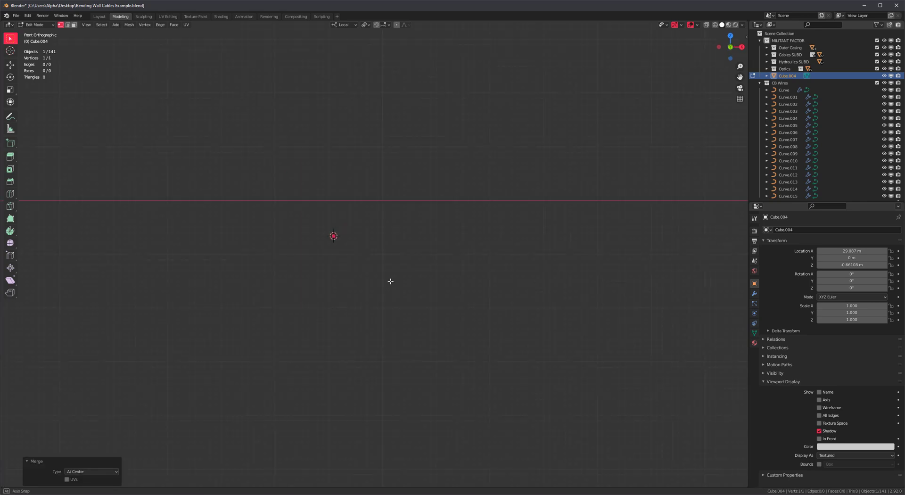
scroll(344, 244, "down", 5)
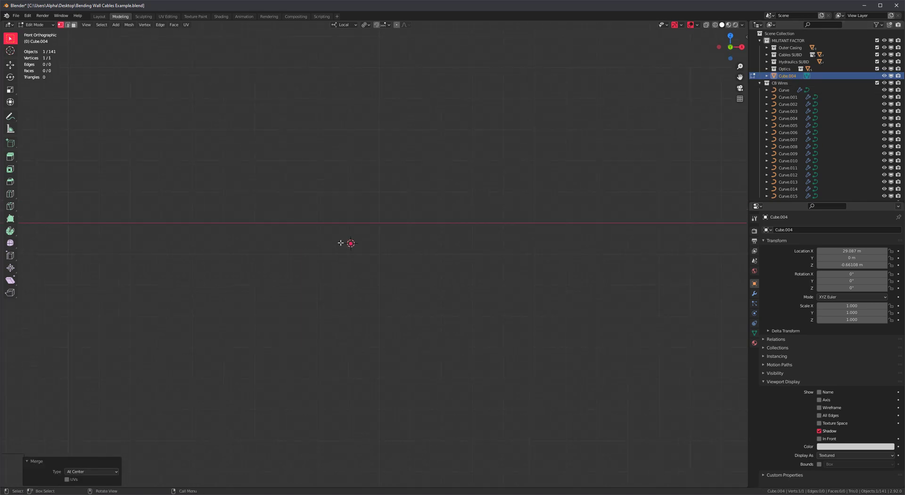
left_click(380, 26)
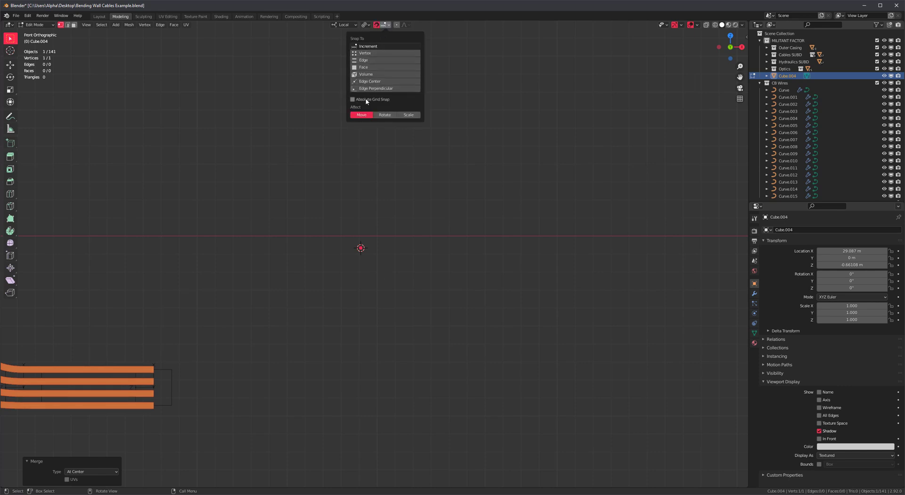
middle_click_drag(413, 281, 417, 278, "shift")
key("g")
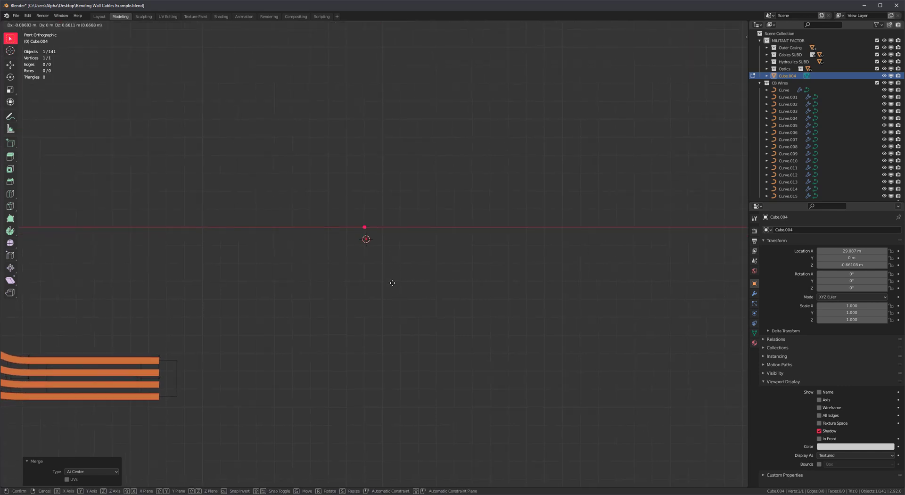
left_click(361, 208)
middle_click_drag(366, 228, 372, 235, "shift")
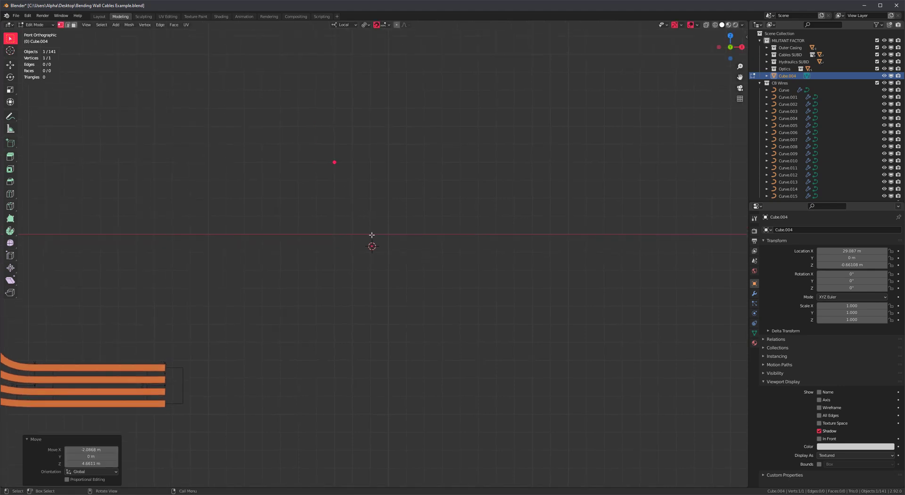
Step: Extrude the vertex 7 m straight down, across to the right, and a short way up to start an angular cable path
key("e")
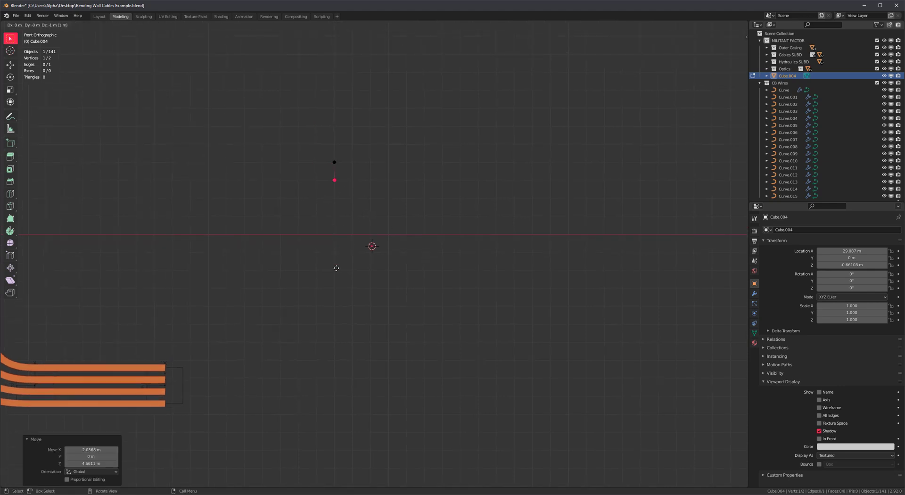
left_click(336, 362)
key("e")
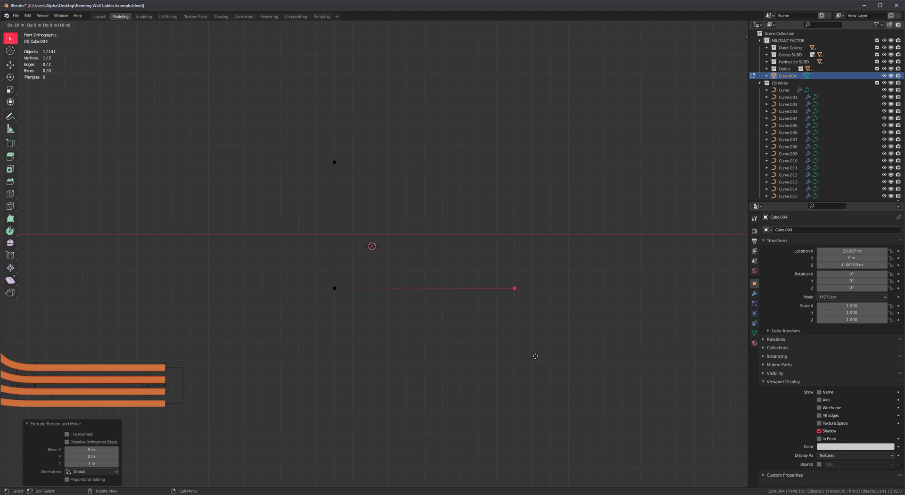
left_click(540, 356)
key("e")
left_click(536, 324)
Step: Continue extruding the path back to the left, 3 m up, across to the right, and far down past the lower run
key("e")
left_click(397, 325)
key("e")
left_click(400, 259)
key("e")
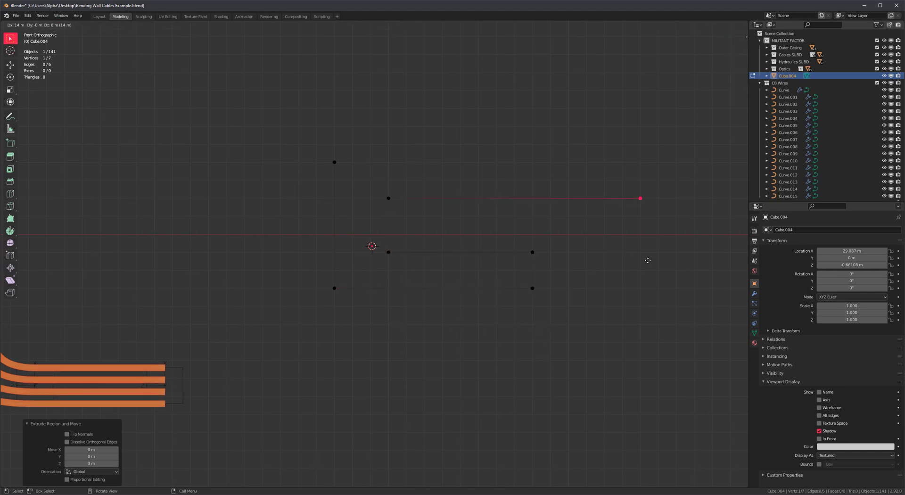
left_click(600, 261)
key("e")
left_click(606, 424)
Step: Select all edges of the path and add a Bevel modifier set to Vertices, with an amount of 0.73 m and 5 segments
middle_click_drag(612, 380, 588, 394, "shift")
key("2")
key("a")
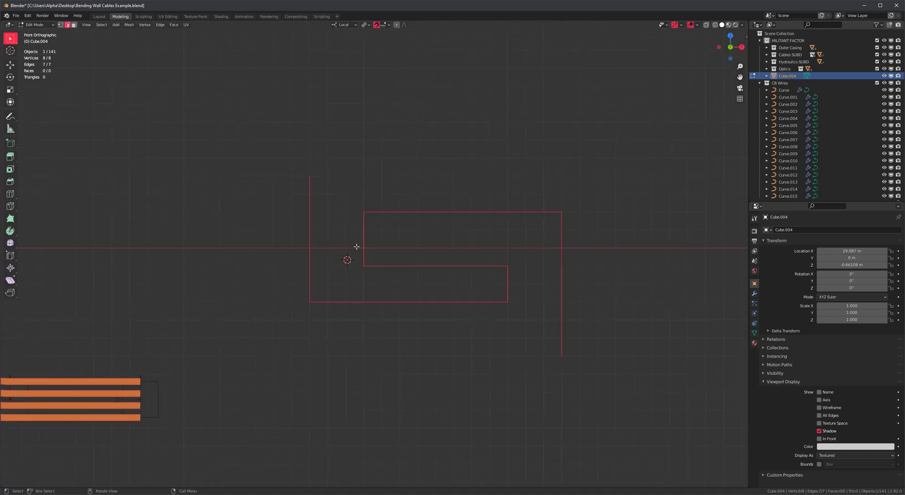
middle_click_drag(354, 251, 575, 294)
left_click(755, 293)
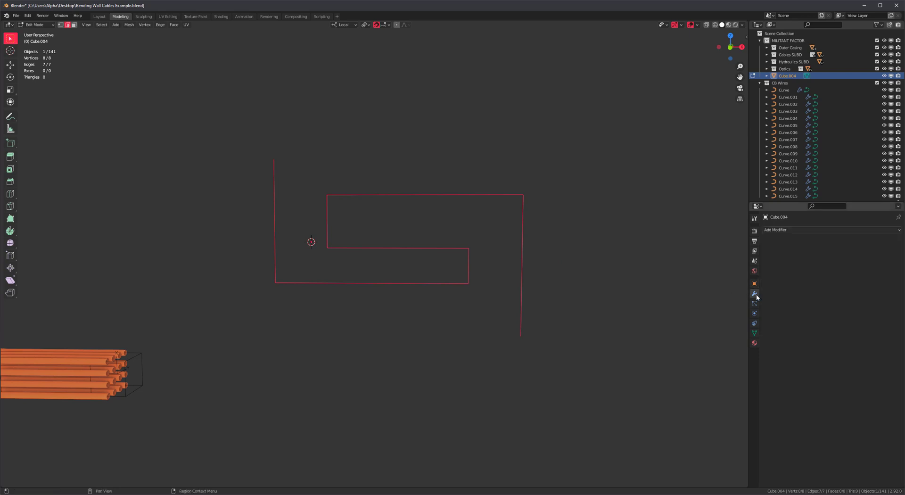
left_click(799, 231)
left_click(776, 258)
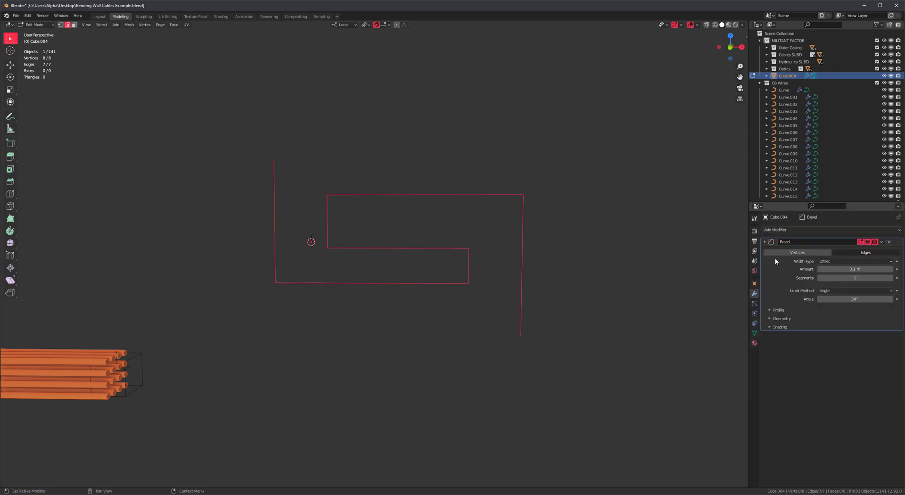
left_click(800, 255)
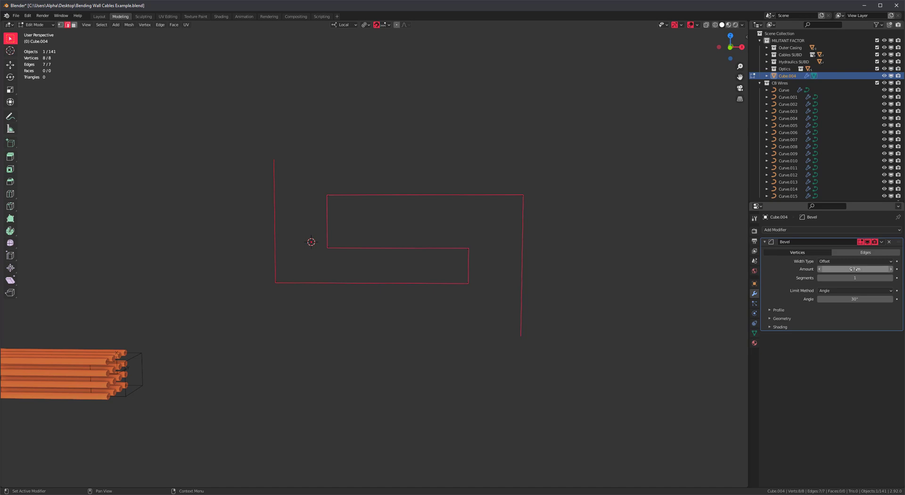
left_click_drag(855, 269, 863, 277)
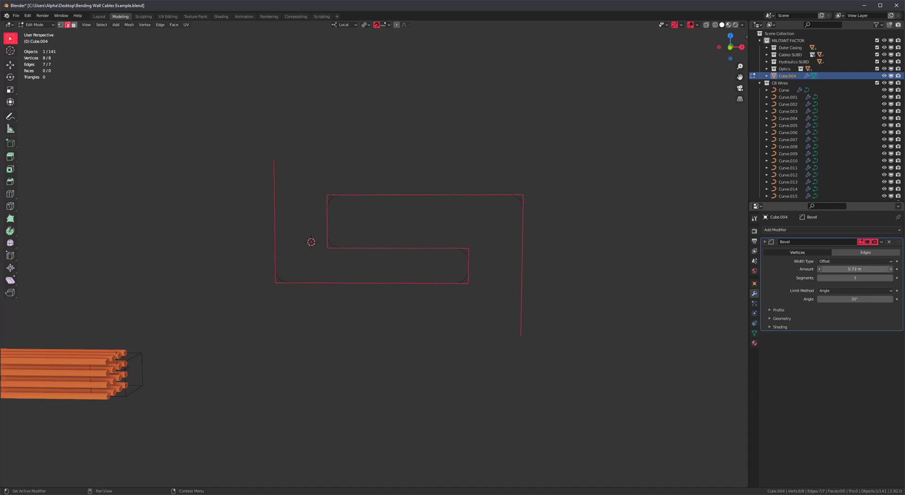
Step: Return to Object Mode and examine the rounded corners of the bevelled path against its angular base edges
key("Tab")
middle_click_drag(558, 248, 622, 255)
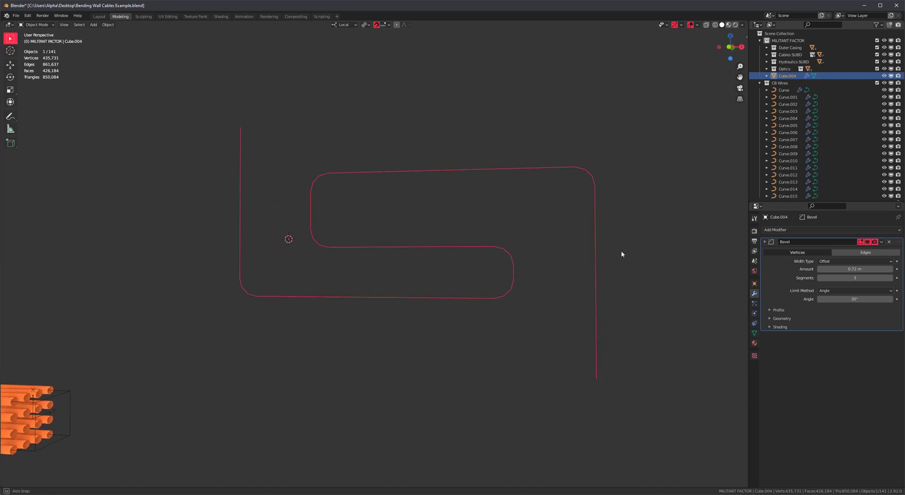
middle_click_drag(470, 297, 509, 317)
key("Tab")
scroll(510, 317, "down", 3)
key("Tab")
middle_click_drag(550, 279, 548, 290, "shift")
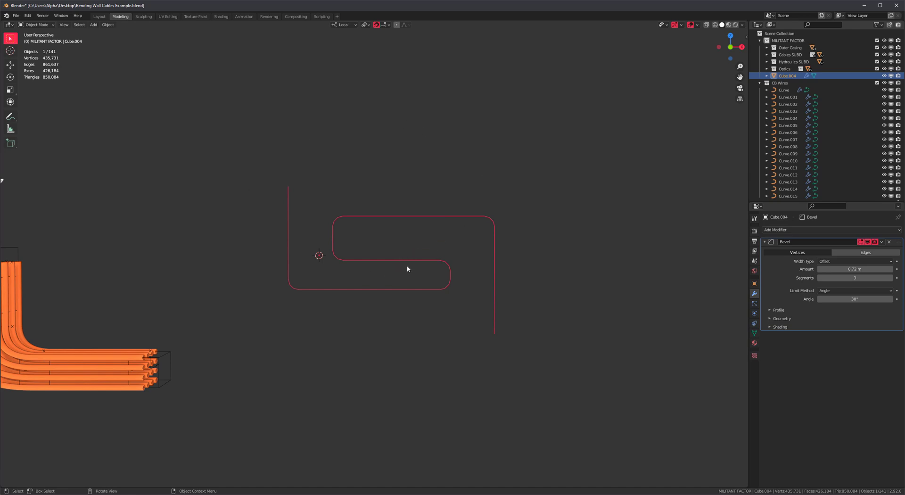
Step: Duplicate the bevelled path in place as a backup, hide the copy, and reselect the original path
key("shift+d")
right_click(439, 295)
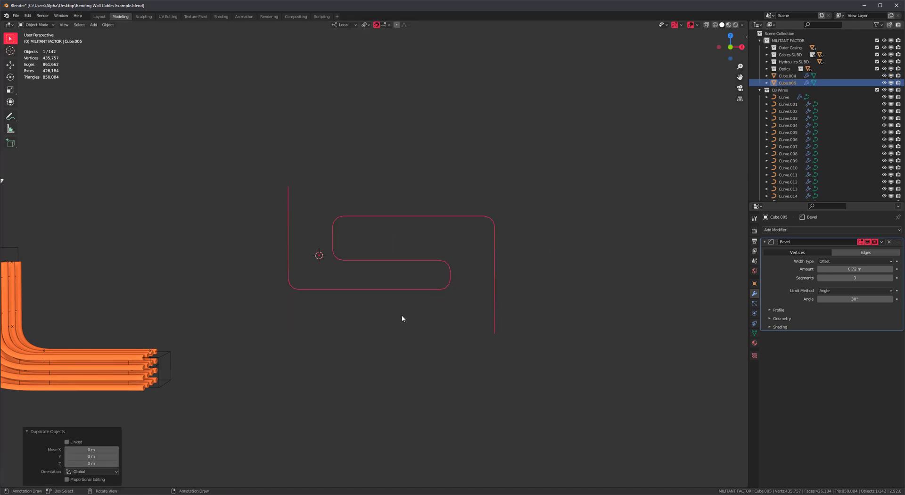
key("Delete")
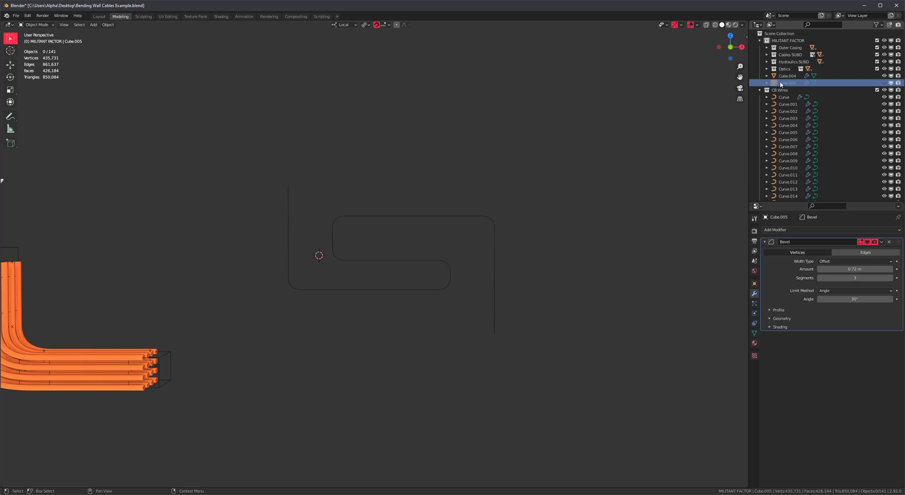
left_click(398, 214)
middle_click_drag(482, 306, 479, 293, "shift")
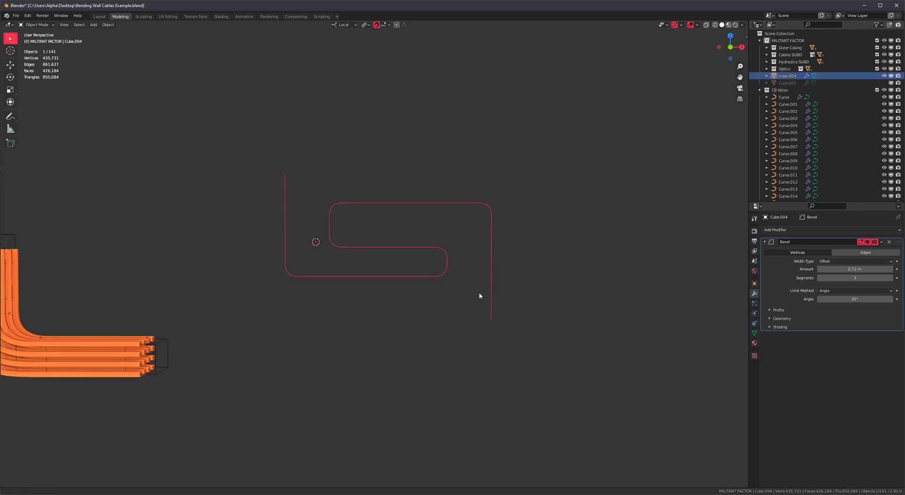
Step: Try to run Curve Basher on the whole path in Object Mode from front view, keeping the path selected
key("KP_1")
scroll(431, 296, "up", 1)
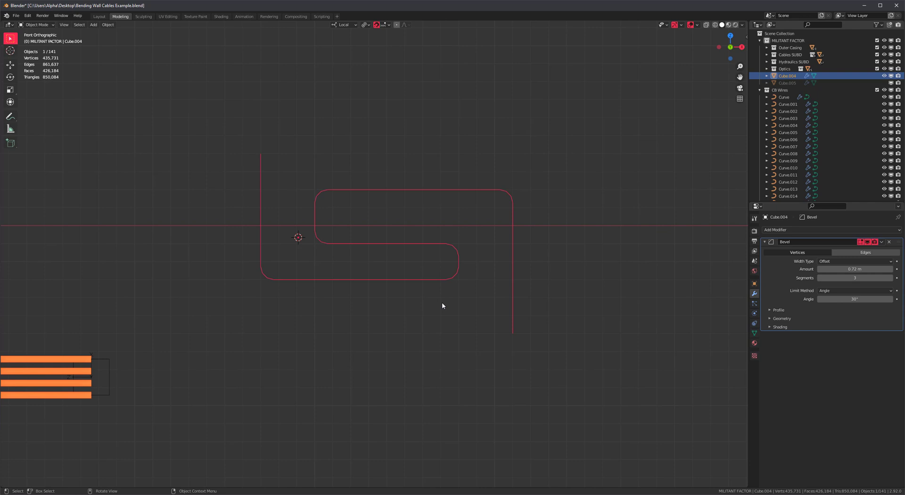
key("ctrl+shift+b")
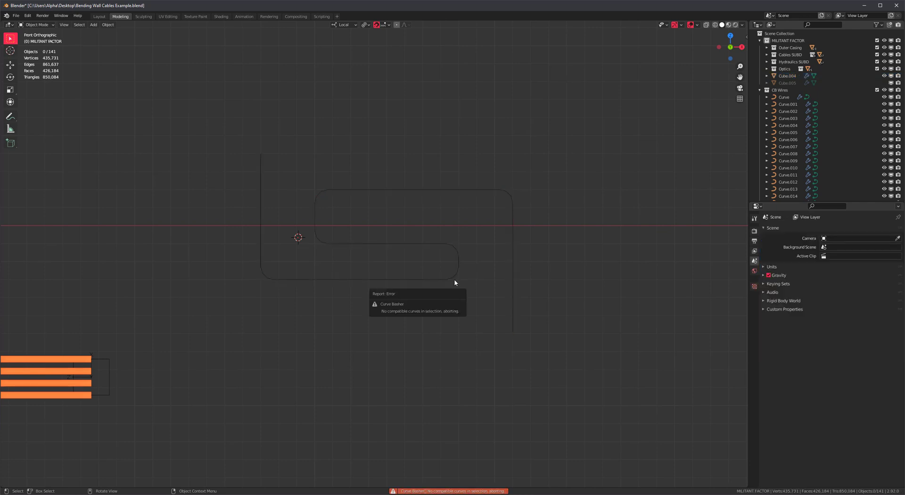
left_click(450, 279)
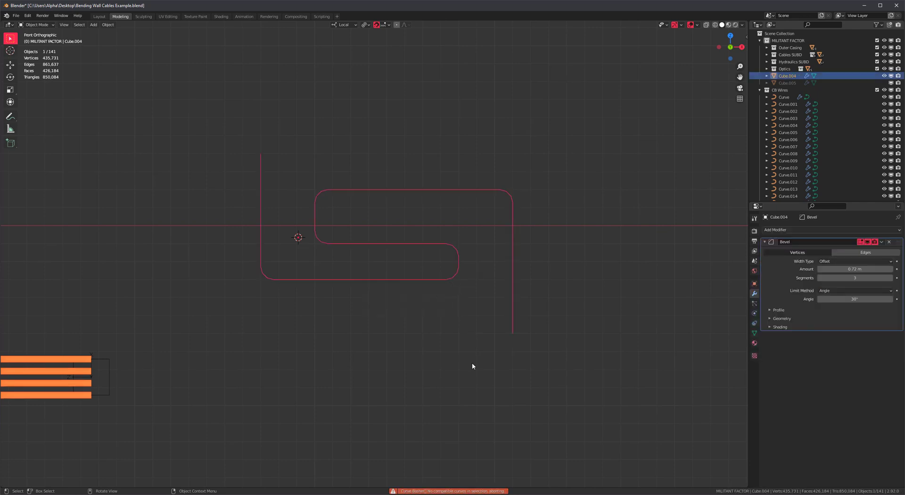
Step: In Edit Mode, run Curve Basher on all edges of the path, apply the Triple Cable profile, and deselect the result
key("Tab")
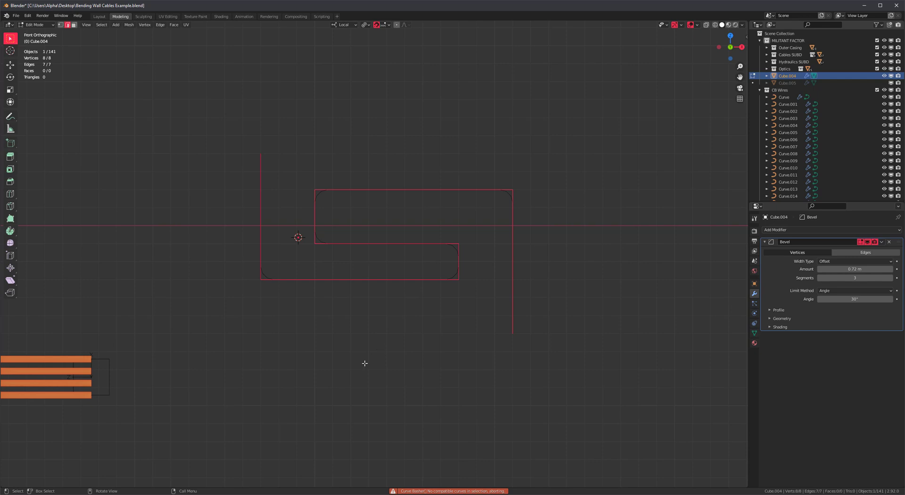
key("ctrl+shift+b")
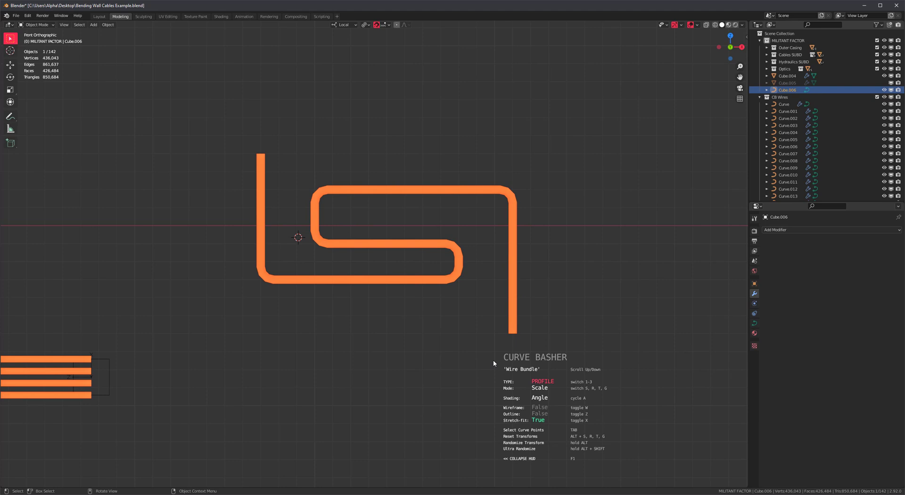
scroll(493, 361, "down", 1)
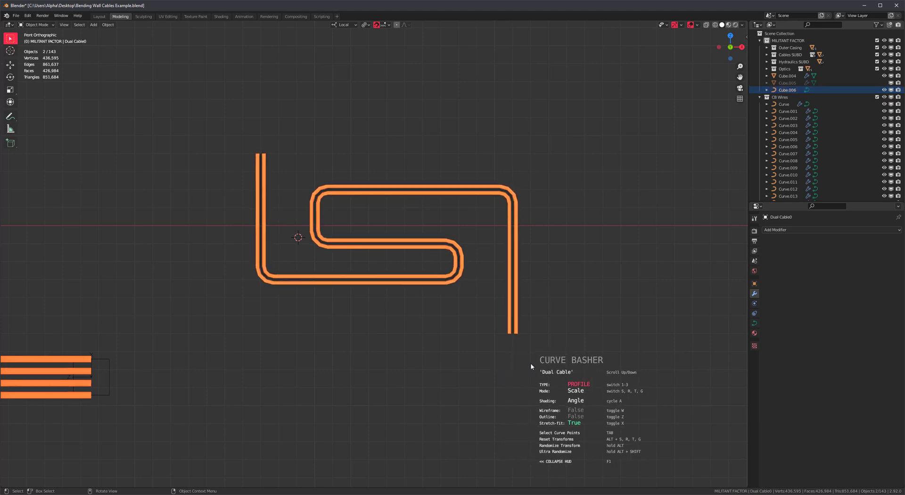
scroll(580, 359, "down", 5)
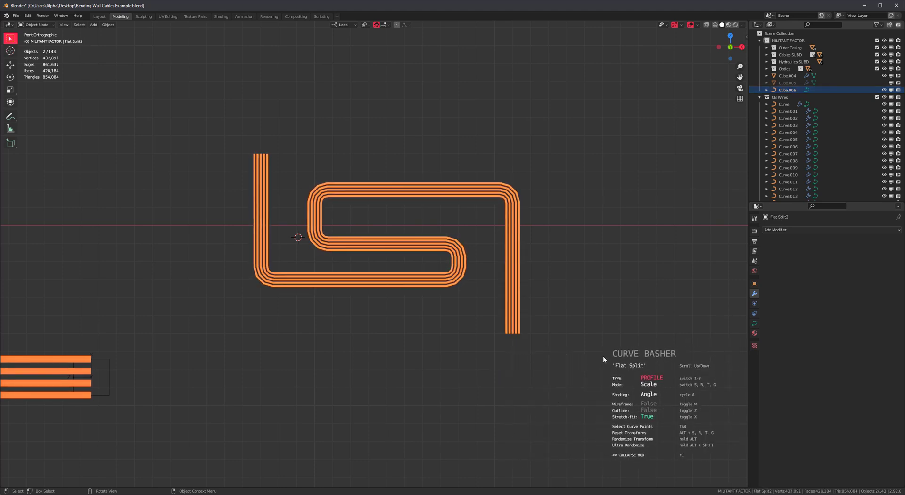
scroll(632, 357, "down", 3)
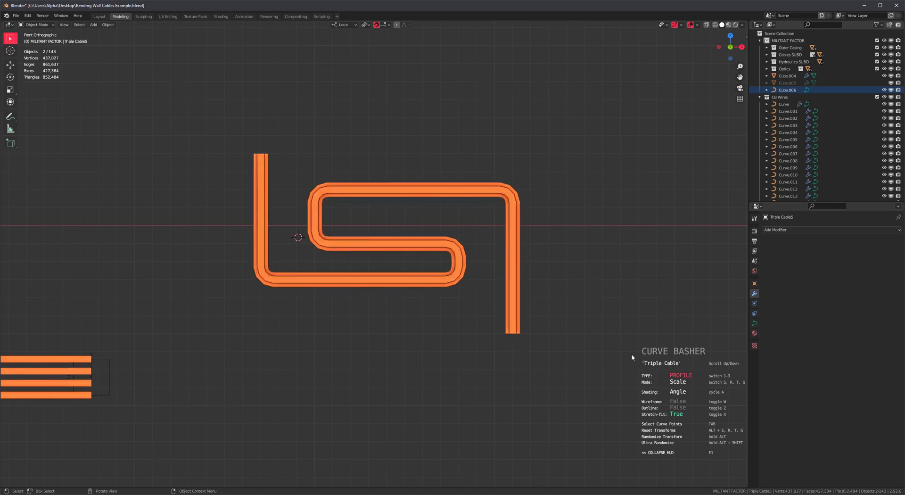
scroll(632, 354, "down", 1)
scroll(631, 354, "up", 1)
left_click(632, 357)
scroll(619, 347, "down", 3)
left_click(363, 363)
middle_click_drag(293, 358, 444, 346, "shift")
scroll(482, 337, "up", 1)
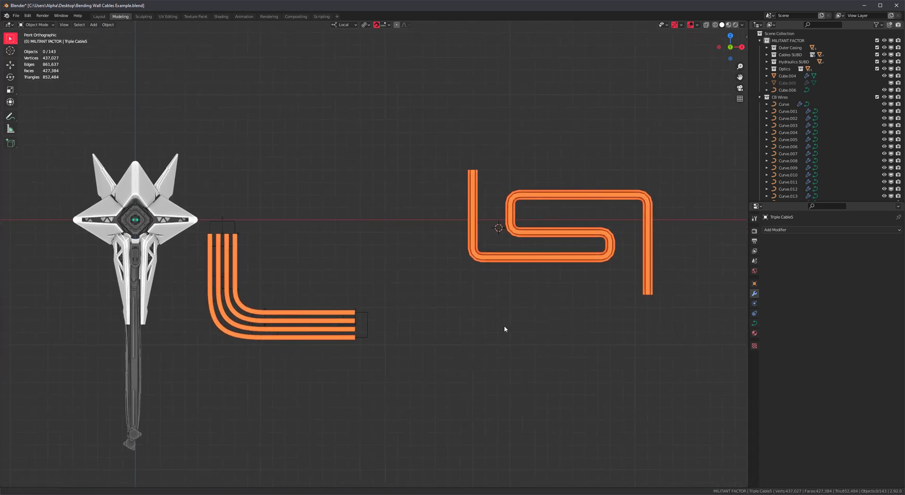